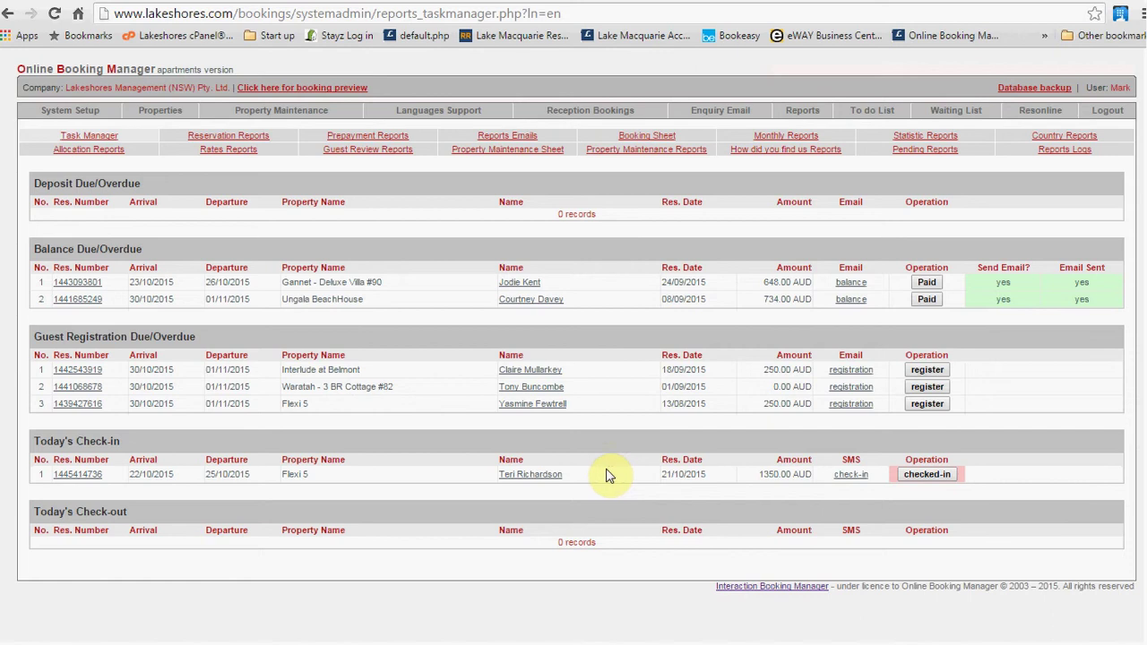
Load the Resonline settings for Plover - Deluxe Villa #25 via the Property dropdown
left_click(525, 479)
left_click(1042, 111)
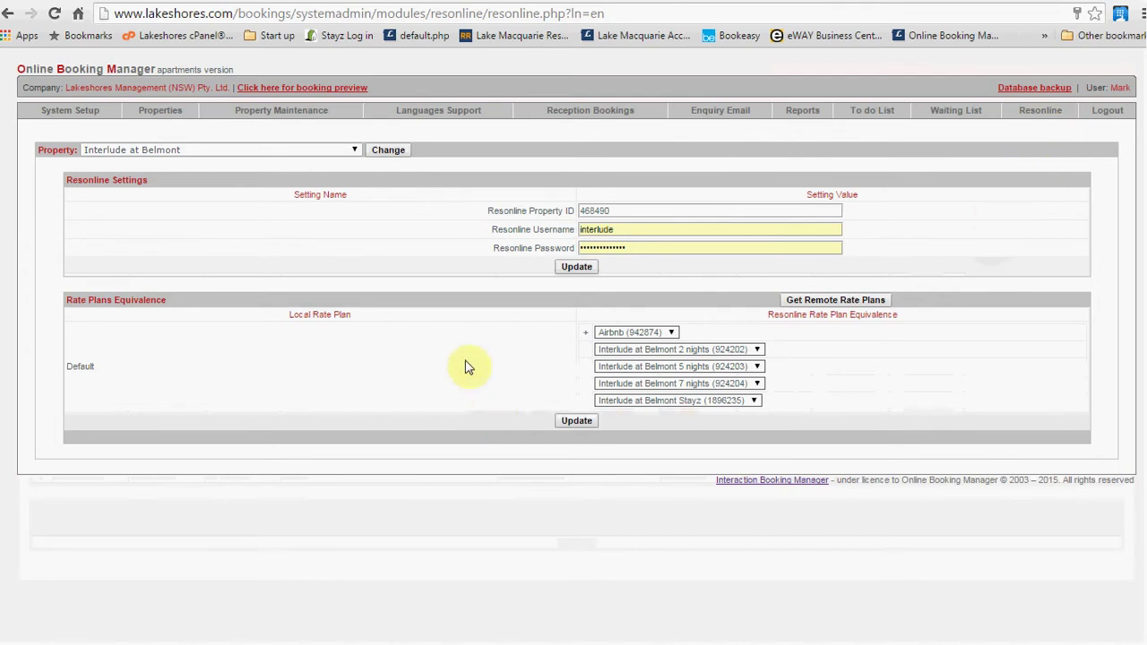
left_click(354, 150)
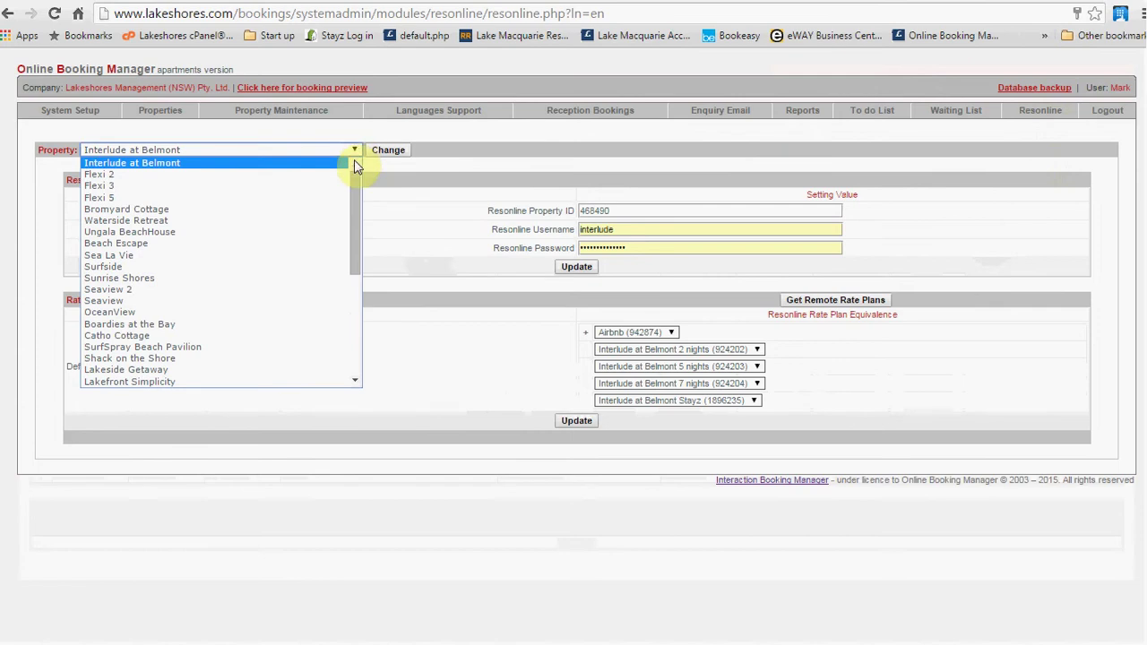
left_click_drag(354, 194, 361, 256)
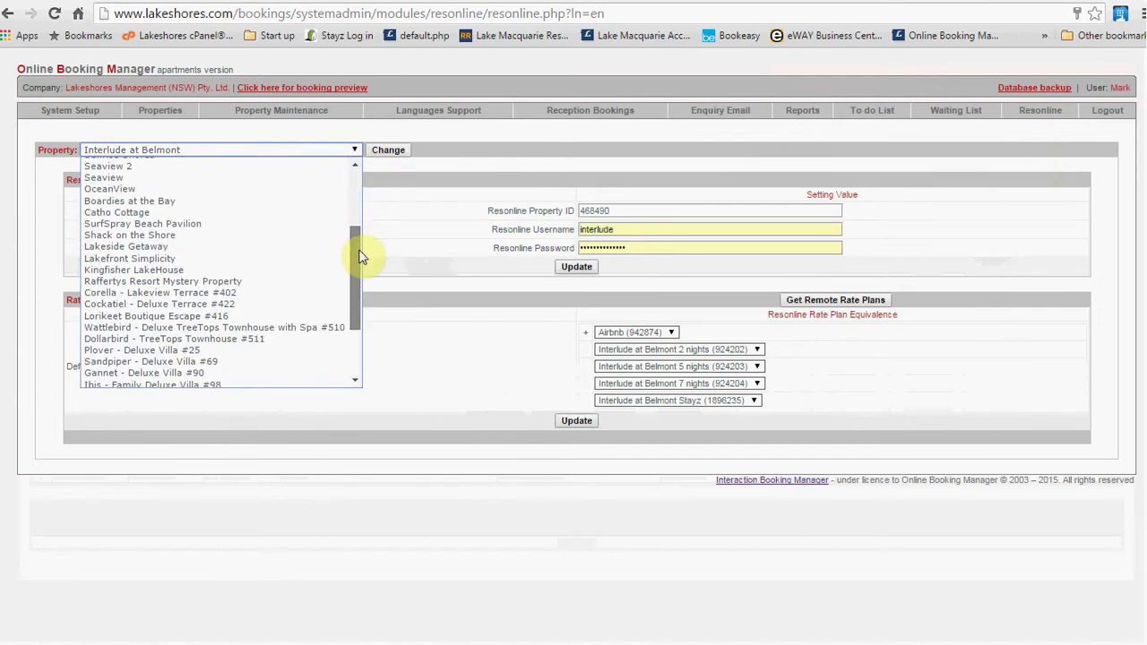
left_click(158, 352)
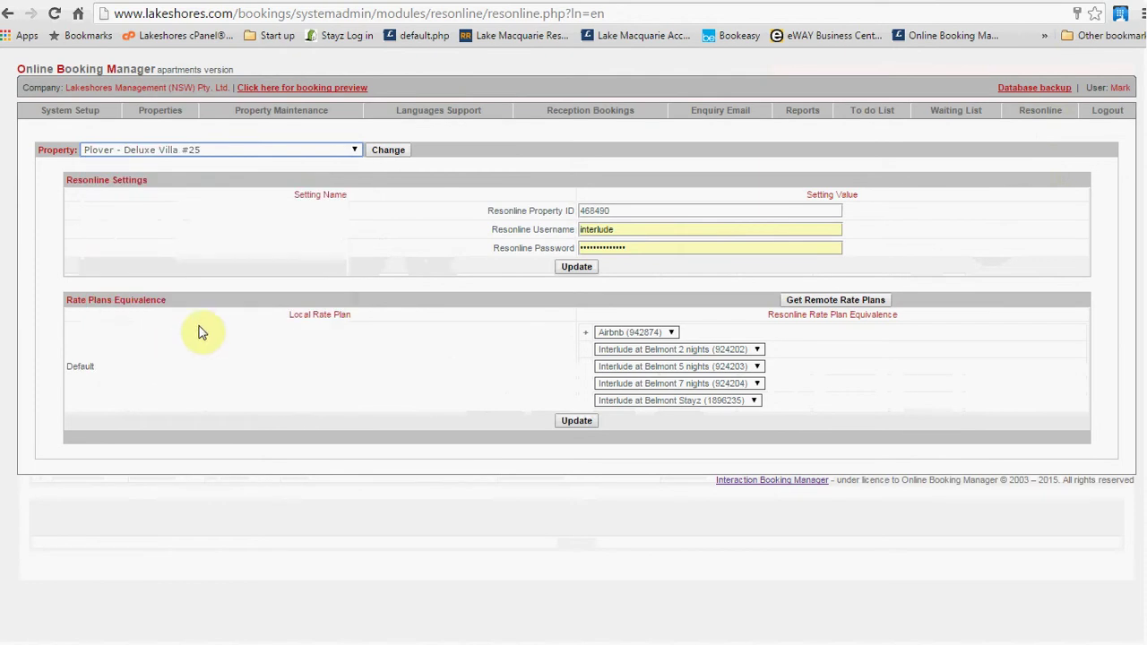
left_click(390, 154)
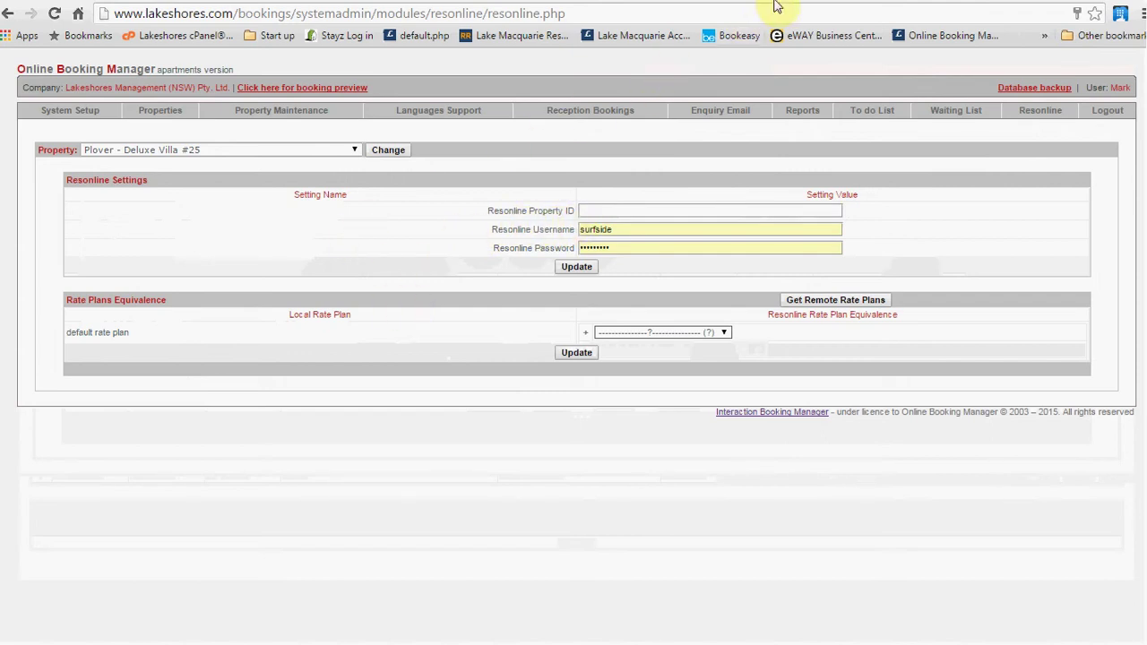
Log in to Resonline Channel Manager and copy the hotel ID of 25 - Plover - Deluxe Villa
left_click(831, 3)
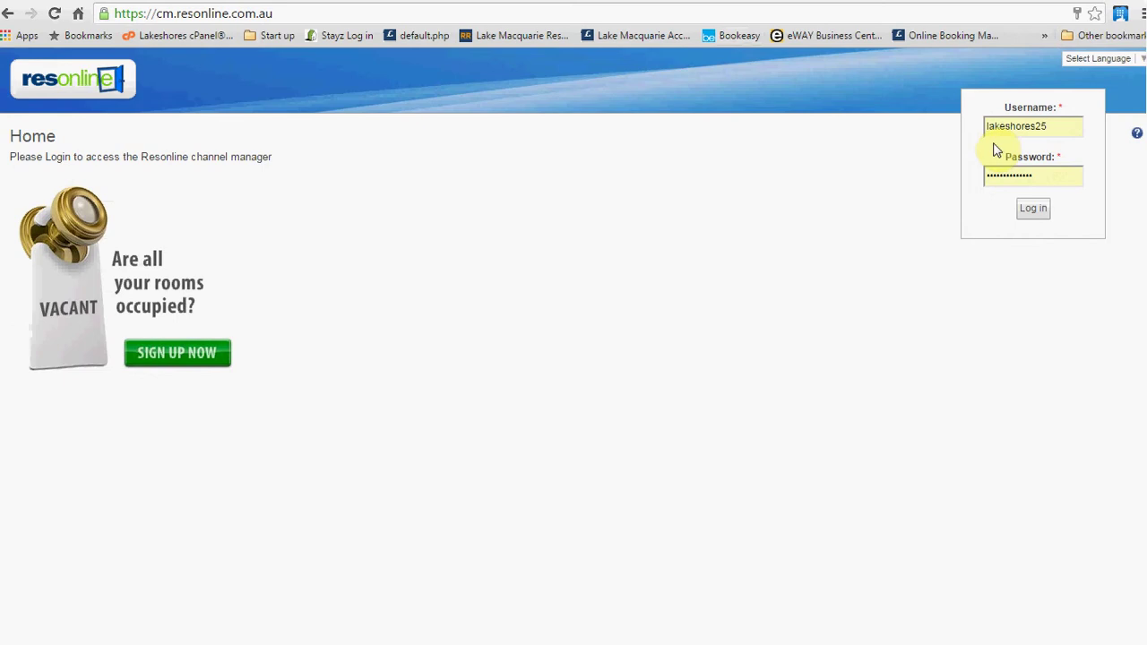
left_click(1034, 213)
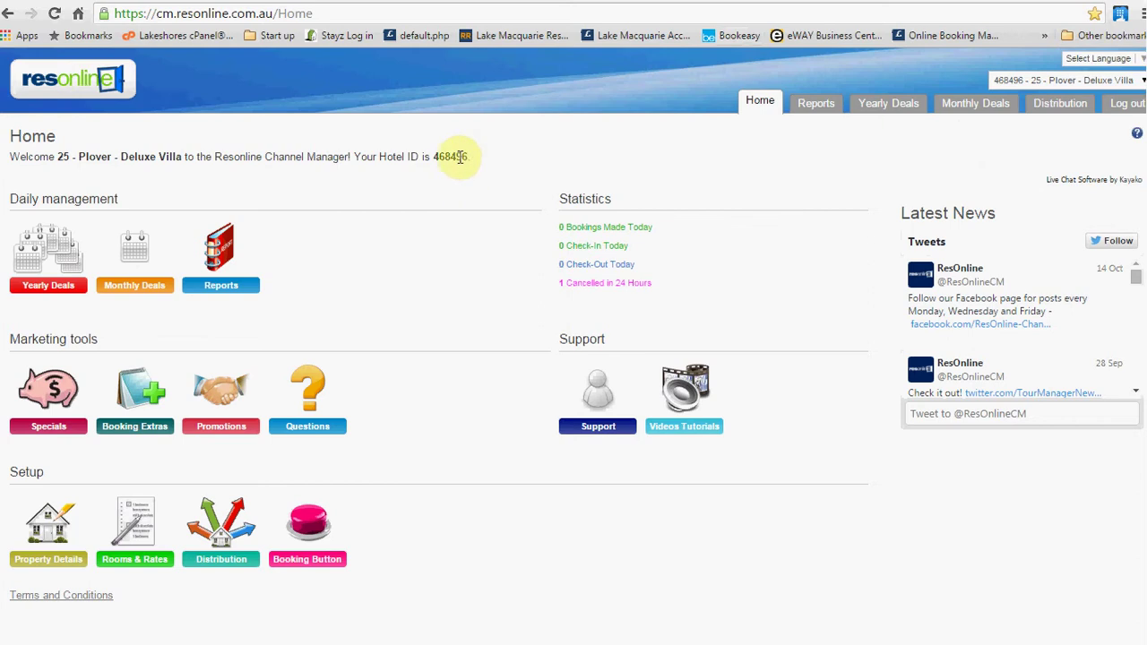
left_click_drag(467, 158, 435, 156)
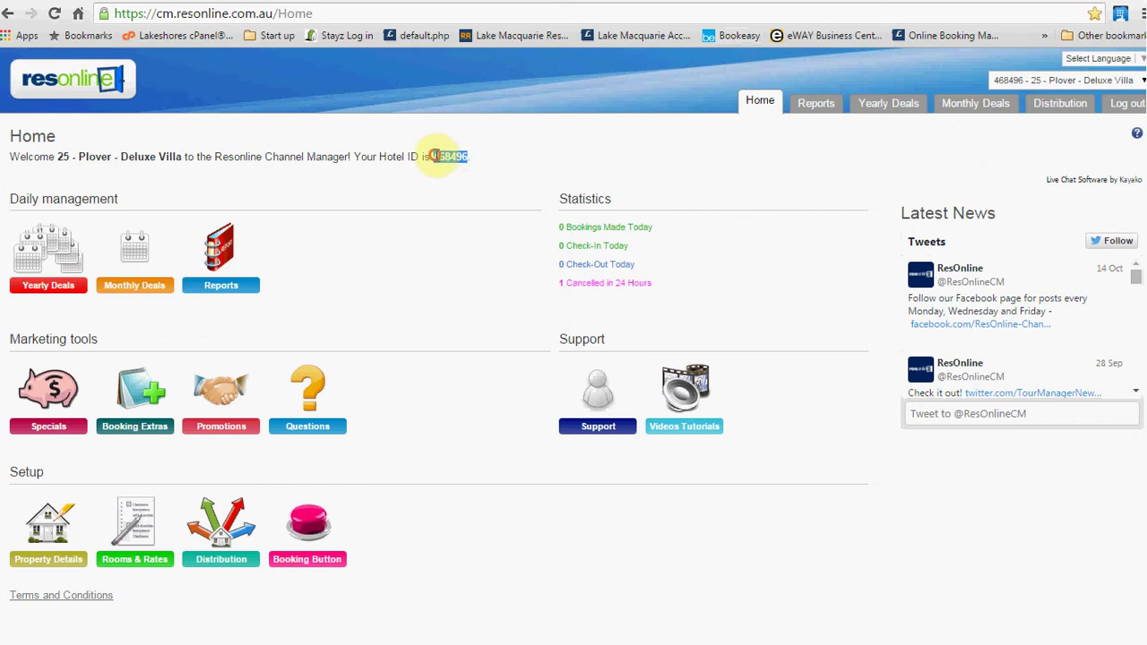
right_click(441, 157)
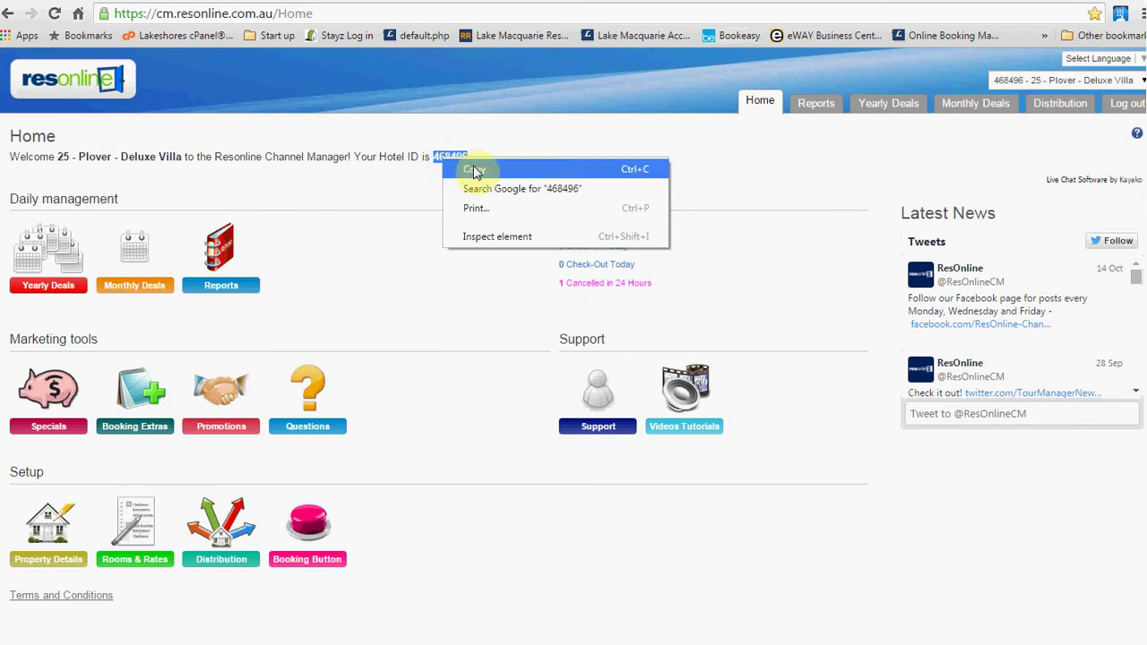
left_click(473, 171)
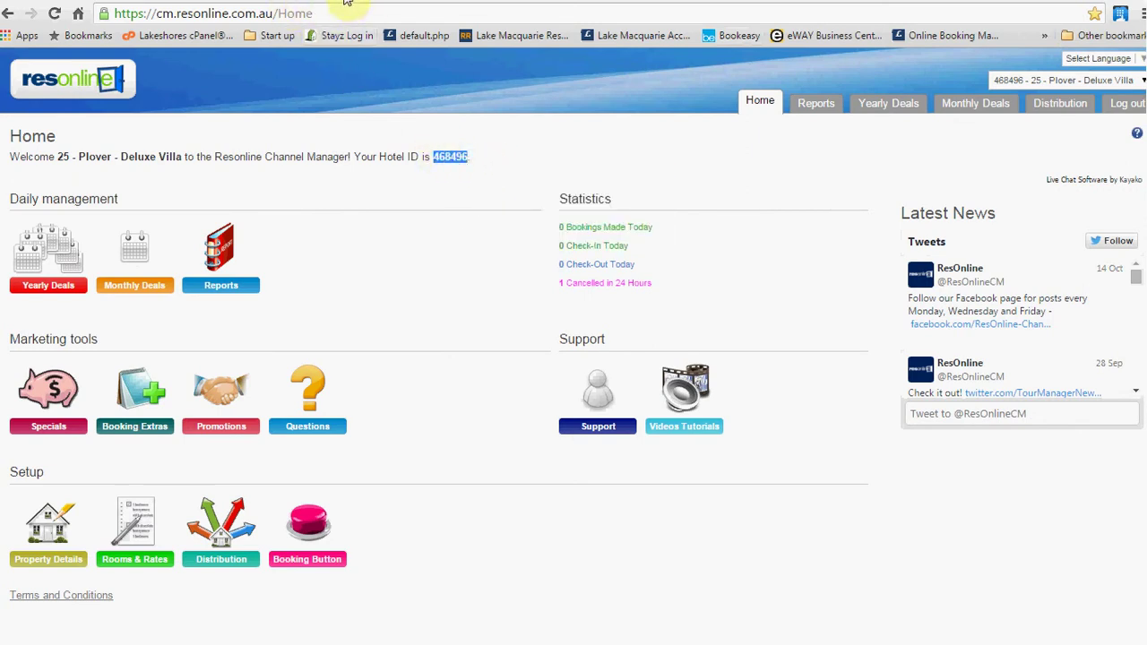
left_click(348, 2)
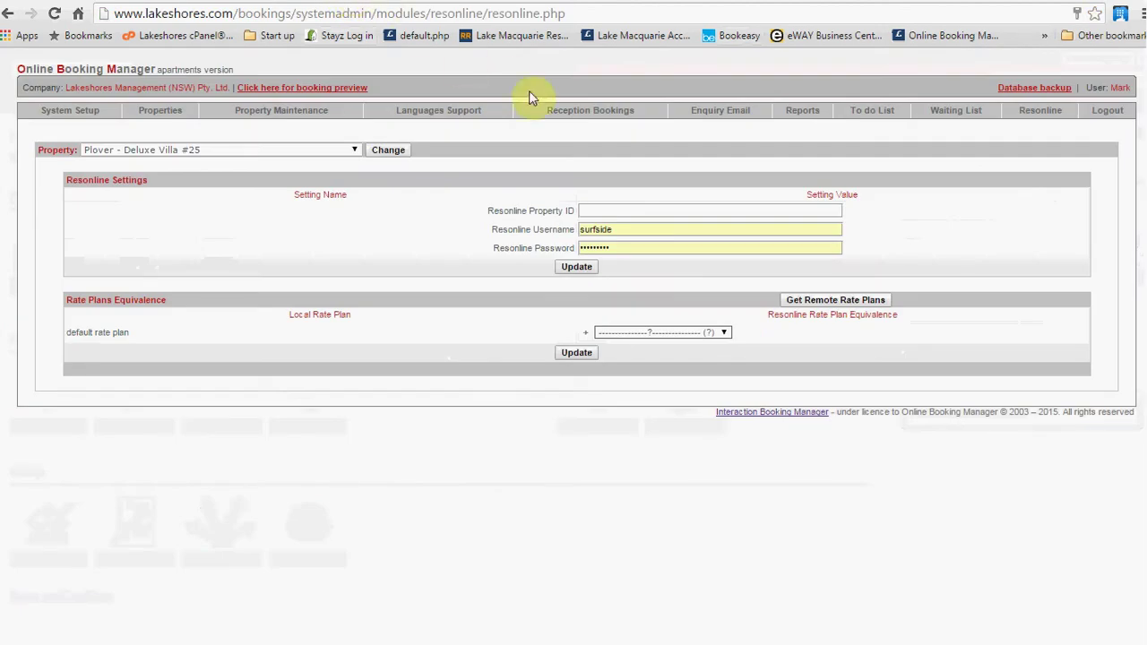
Paste the copied hotel ID as Resonline Property ID and replace the username with the villa's own
left_click(589, 209)
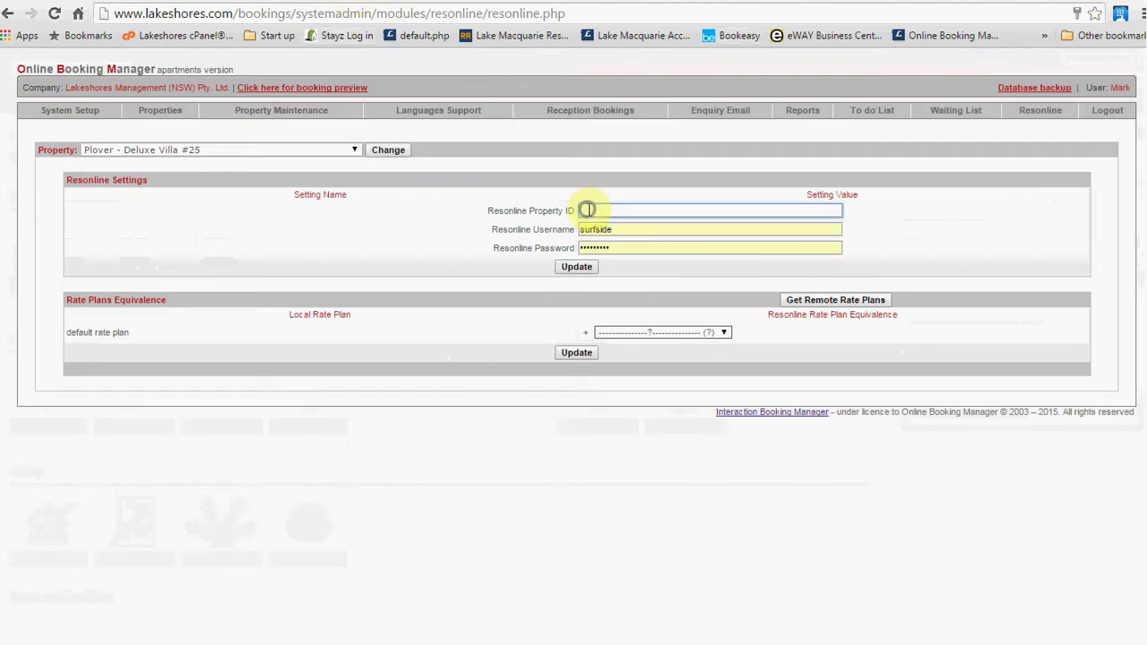
right_click(589, 212)
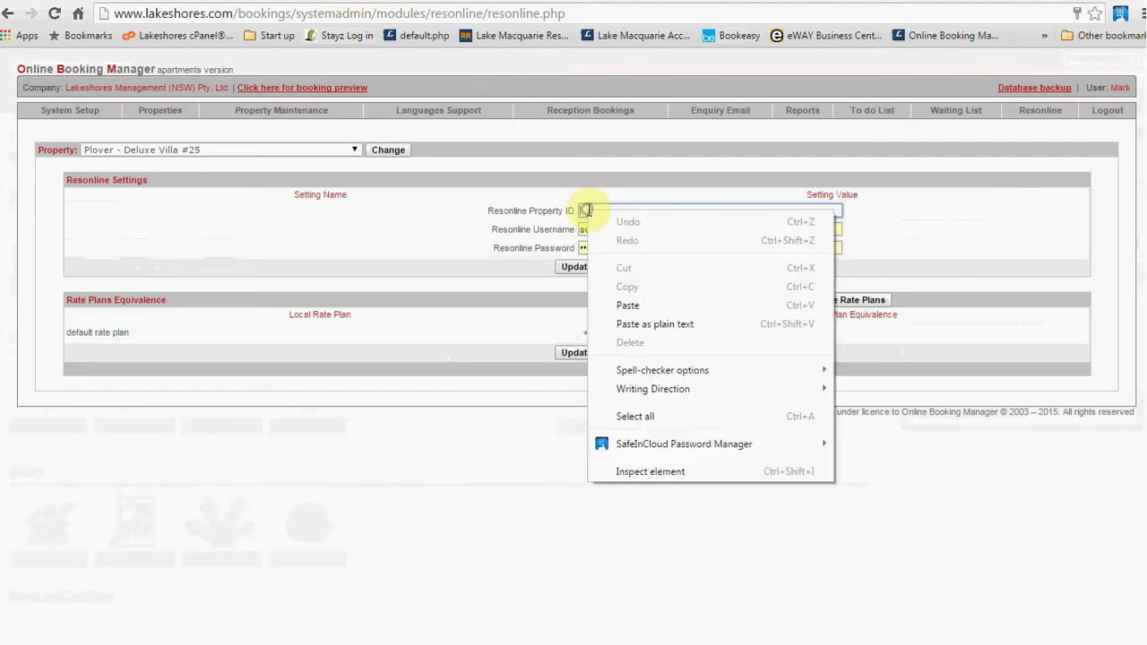
left_click(629, 306)
left_click(628, 230)
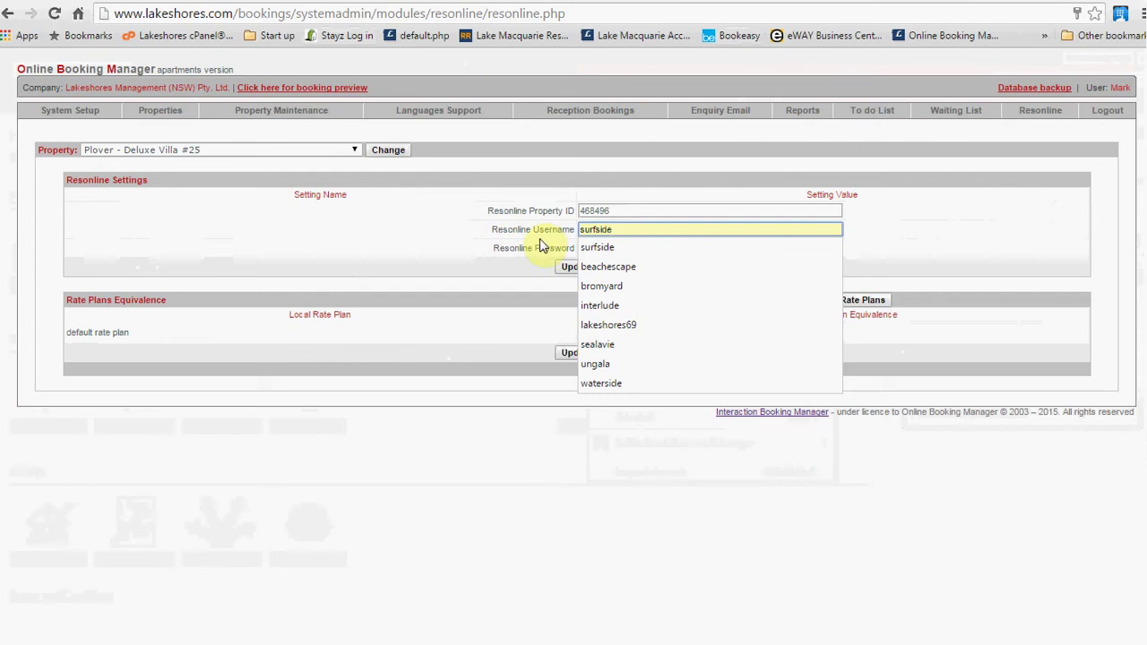
double_click(584, 229)
key("BackSpace")
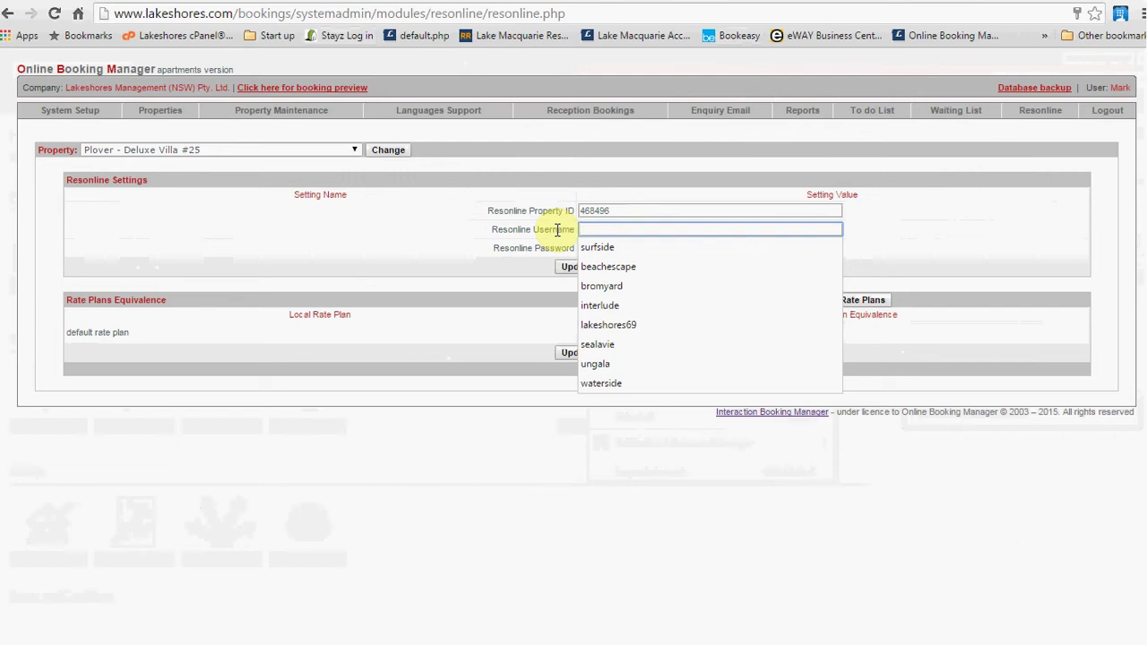
type("l")
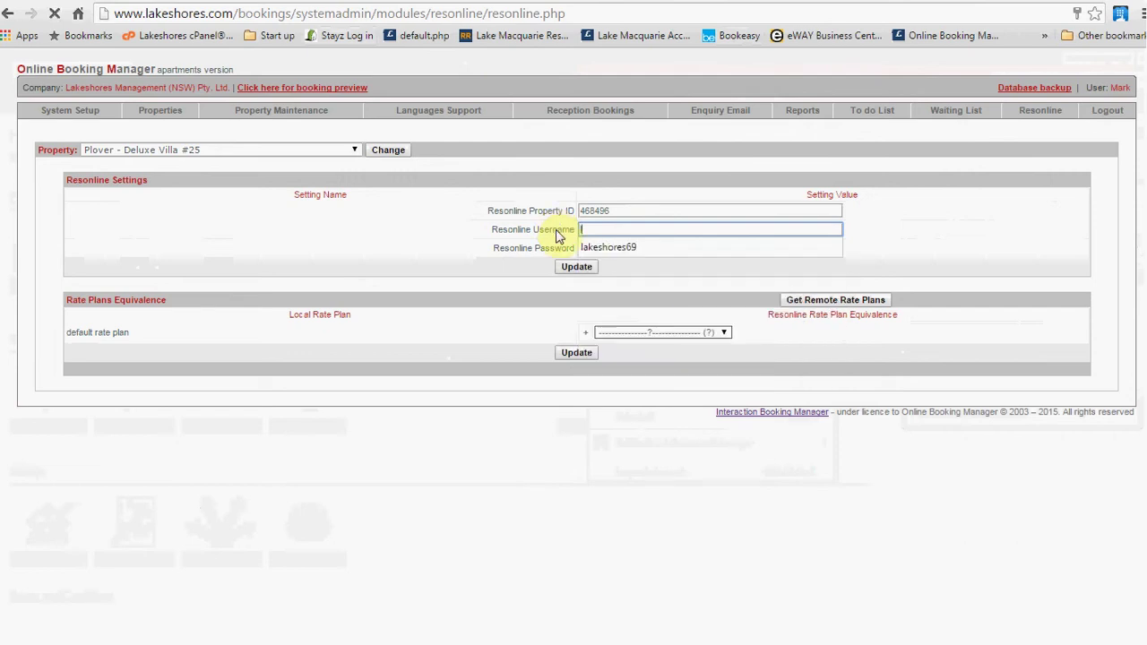
type("akeshores25")
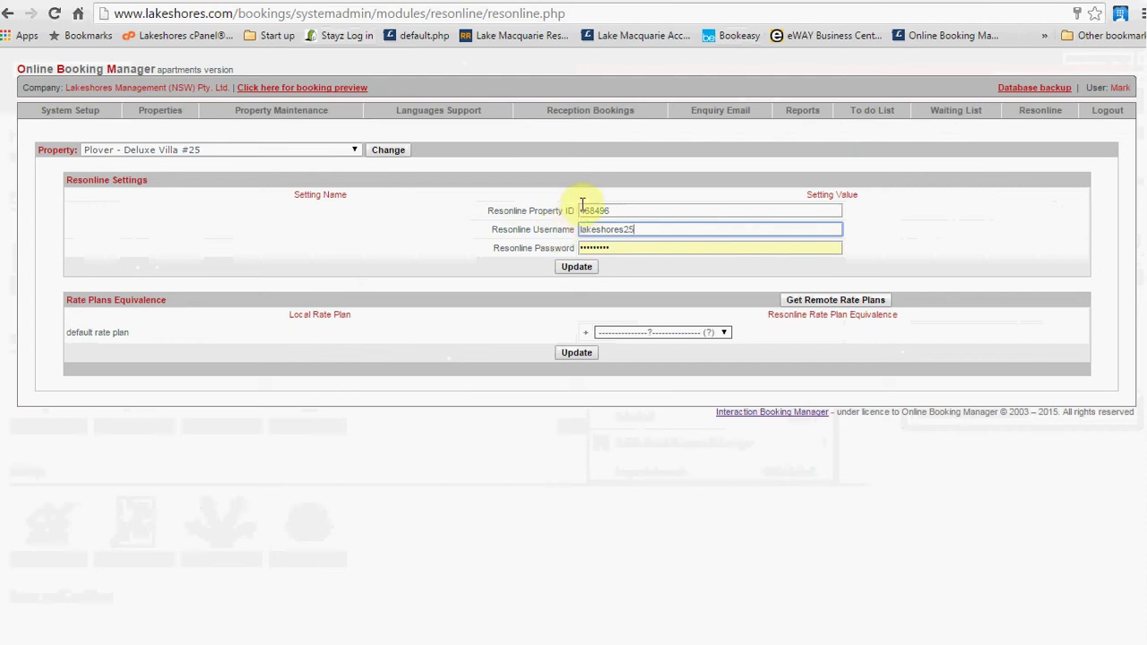
Replace the Resonline password with the new one from the sticky note and save
left_click_drag(622, 250, 543, 248)
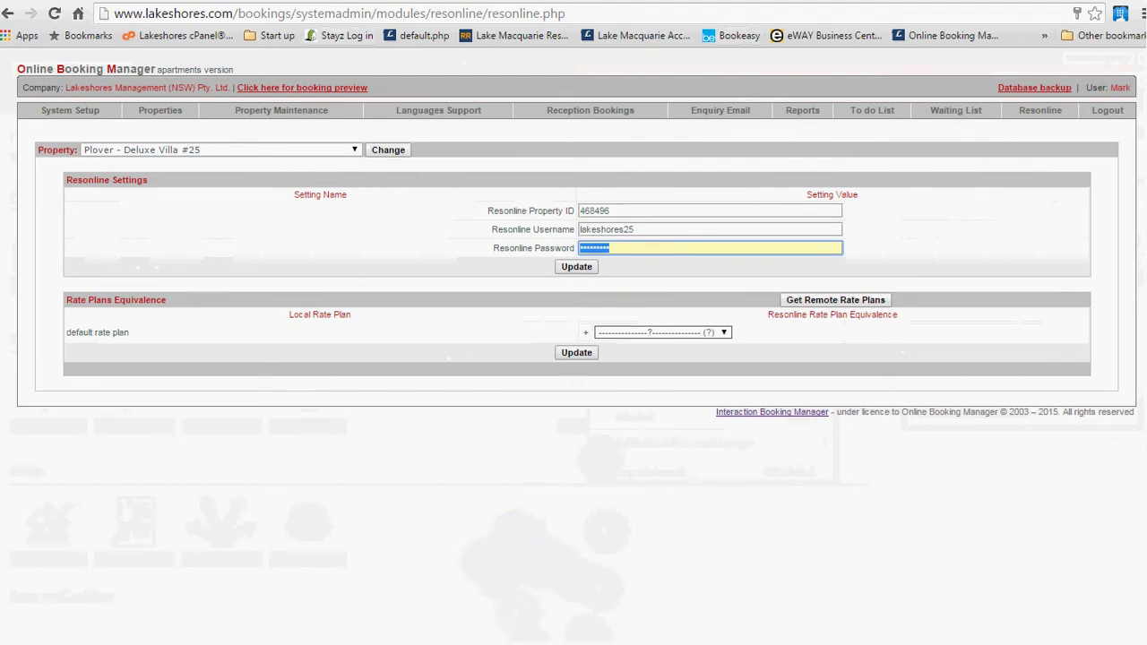
right_click(1053, 629)
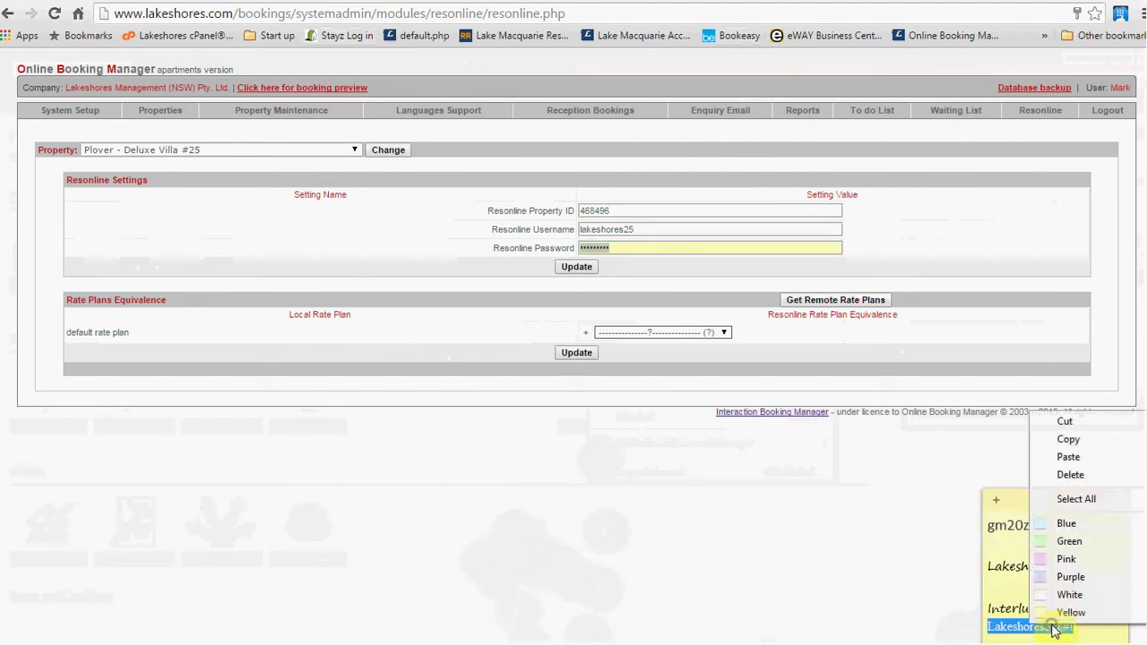
left_click(1067, 439)
left_click(755, 454)
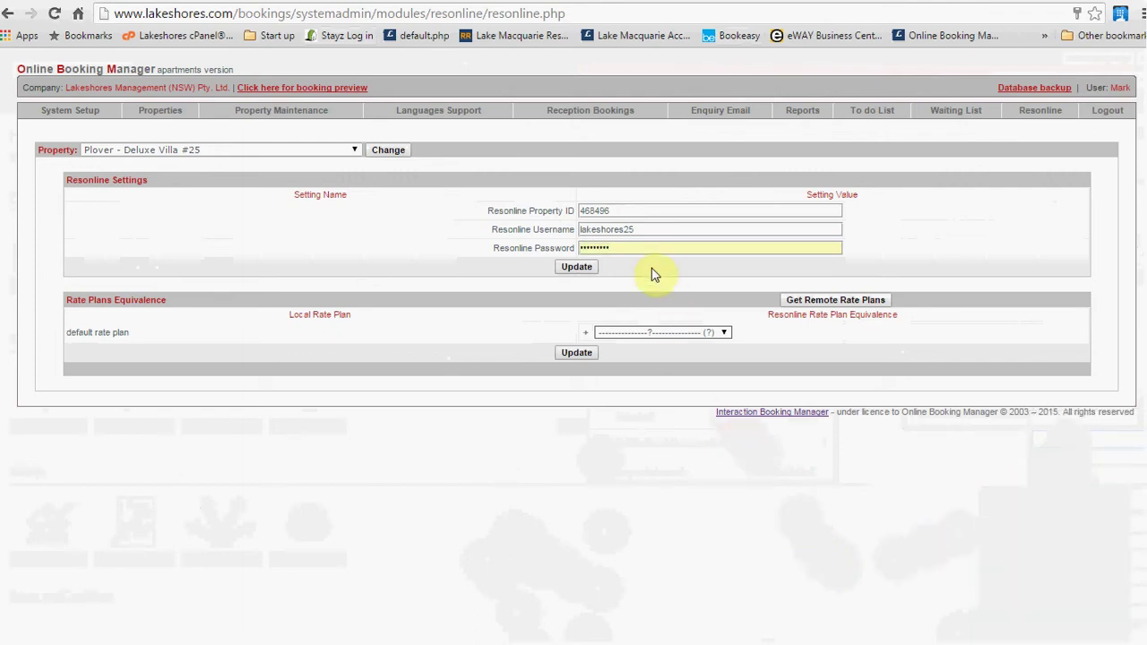
left_click_drag(622, 245, 546, 261)
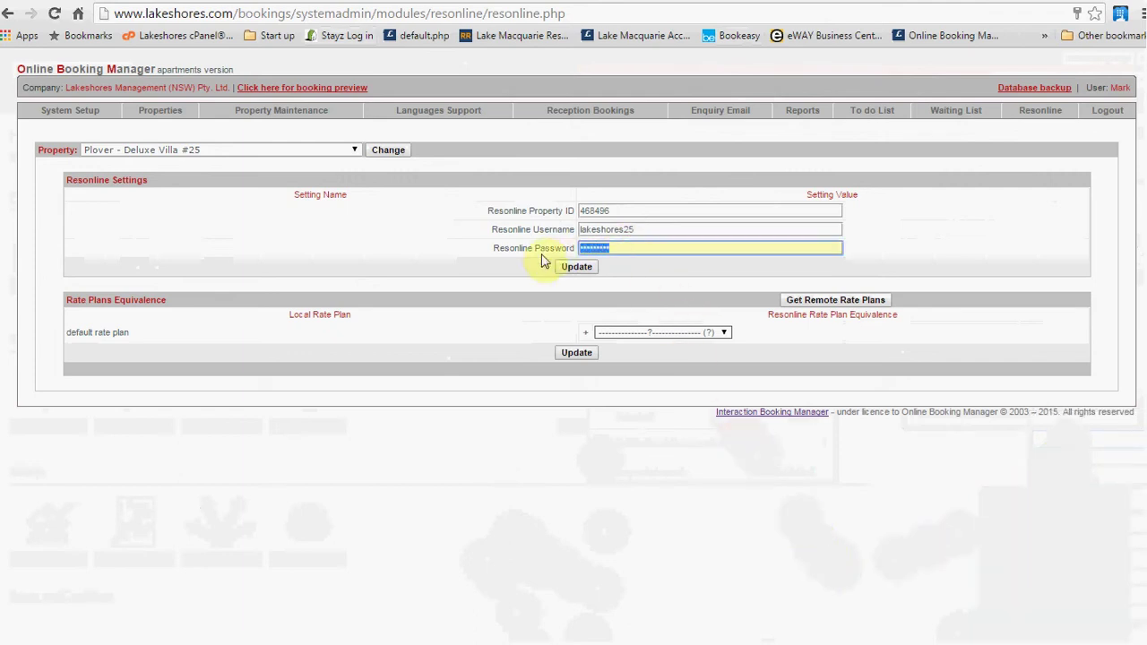
right_click(593, 247)
left_click(634, 341)
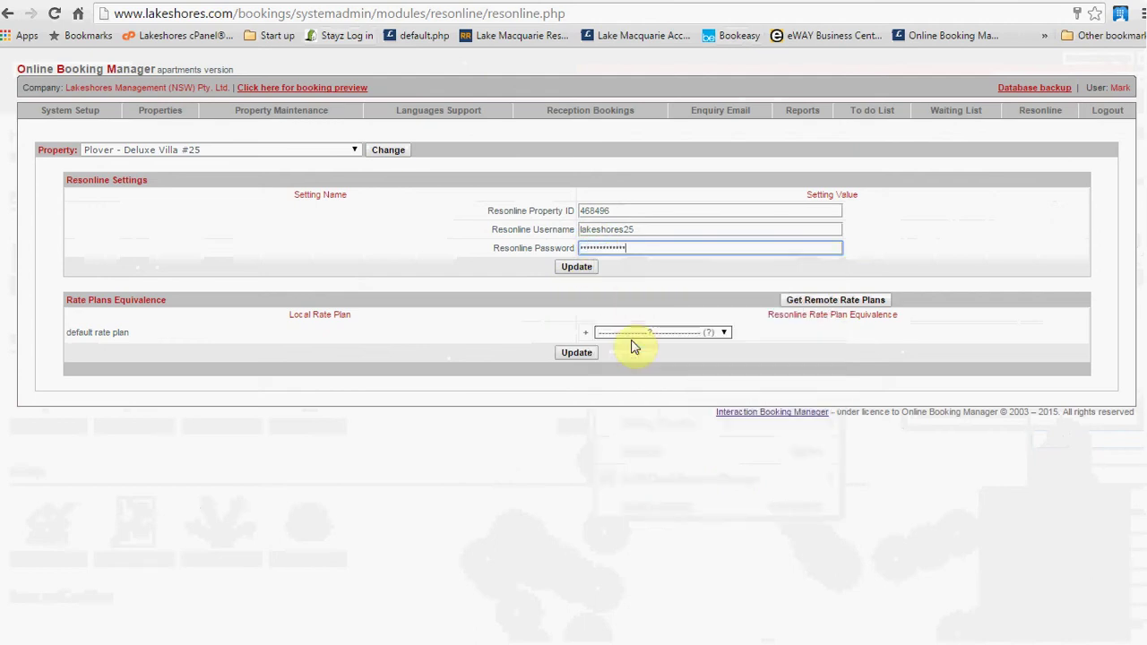
left_click(578, 273)
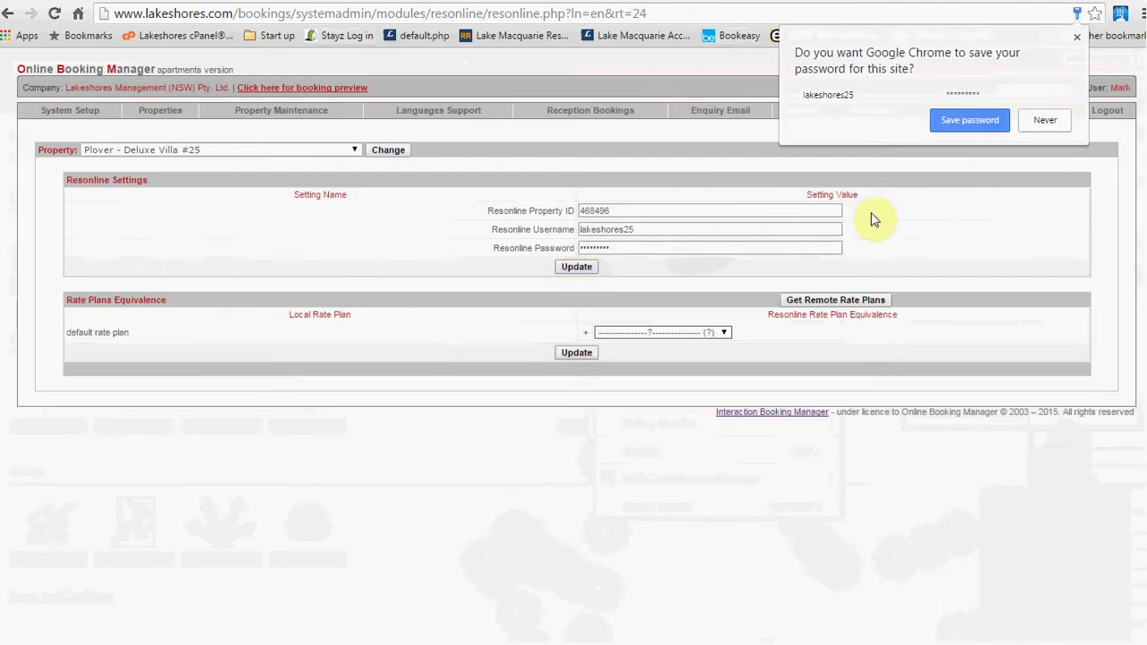
Check the villa's rate plans on Resonline's Yearly Deals page, then return to the booking manager
left_click(970, 120)
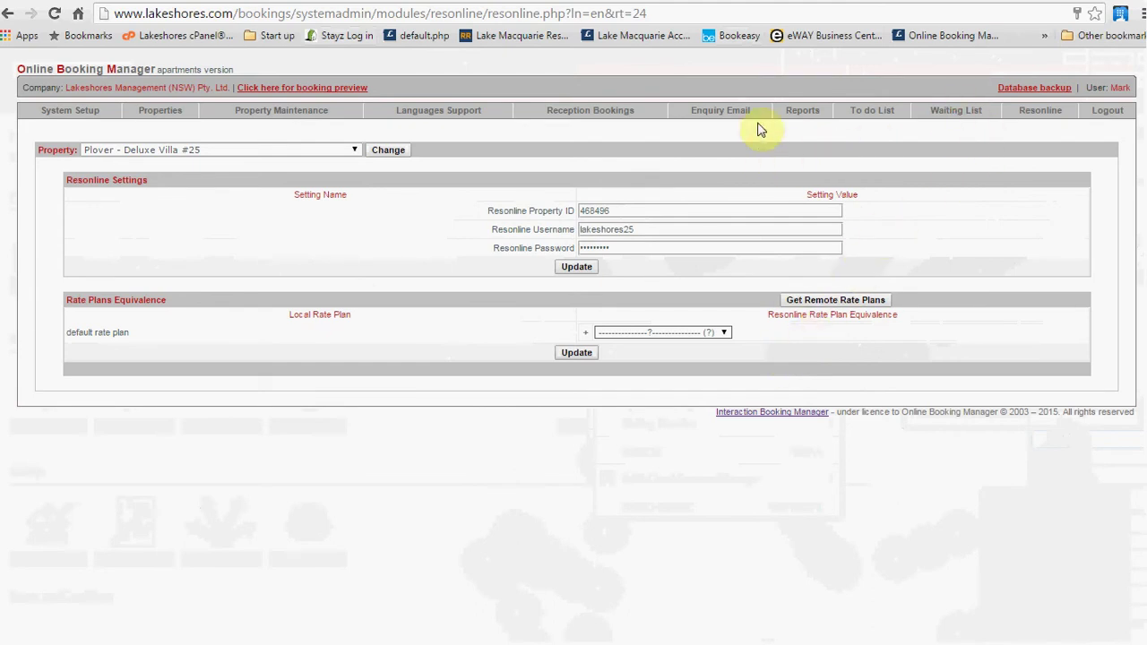
left_click(834, 5)
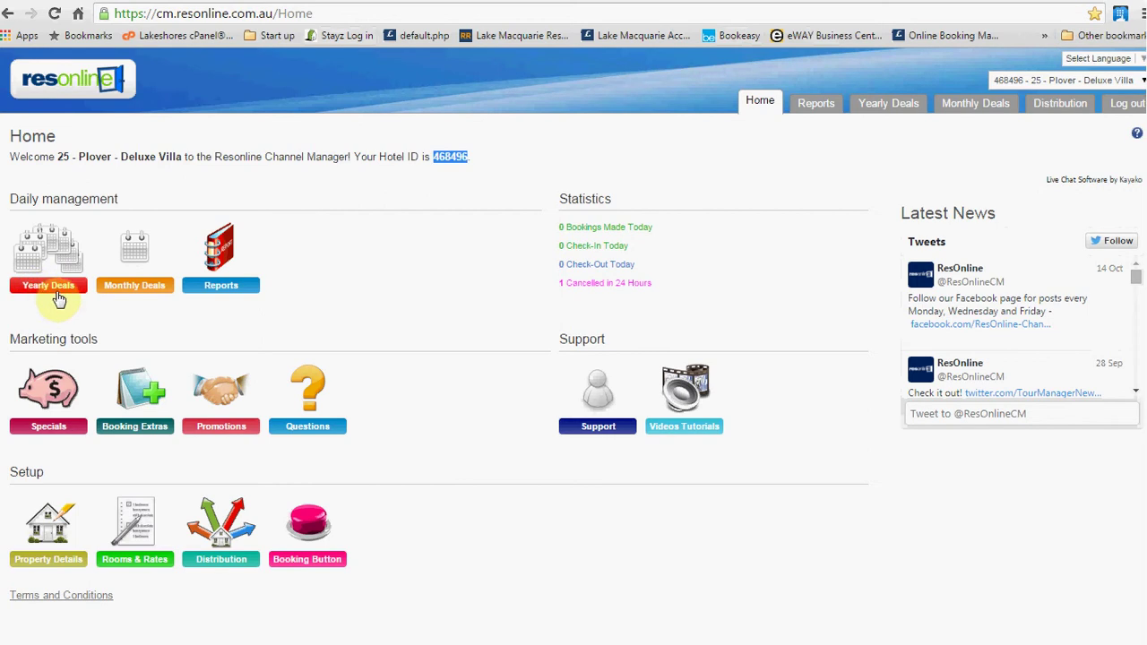
left_click(53, 293)
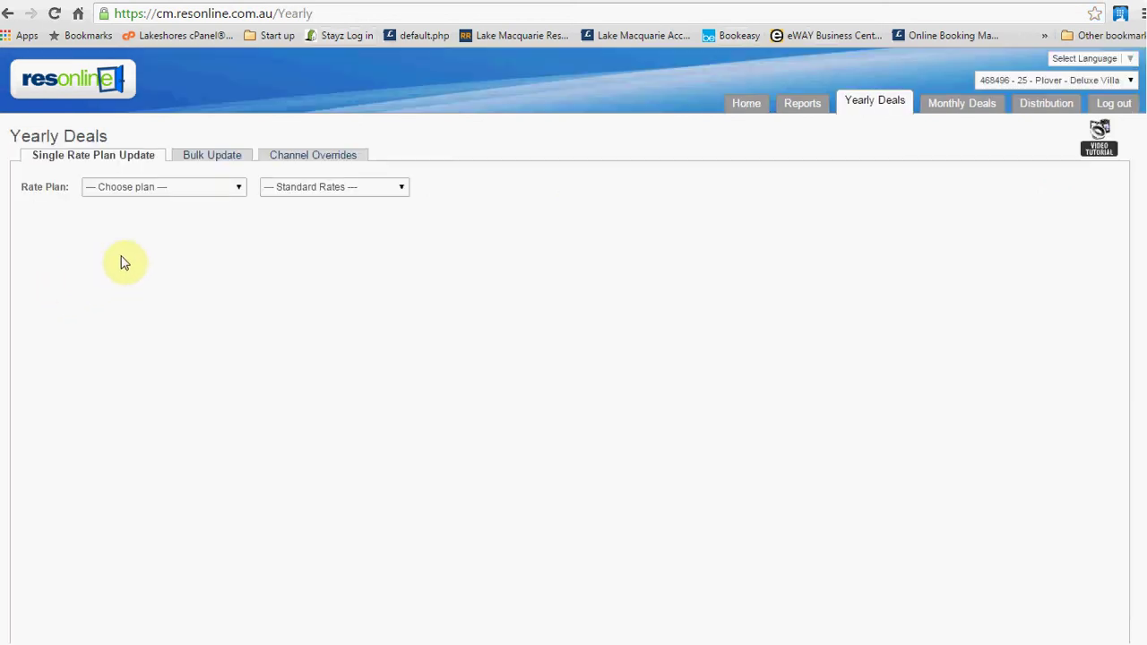
left_click(241, 188)
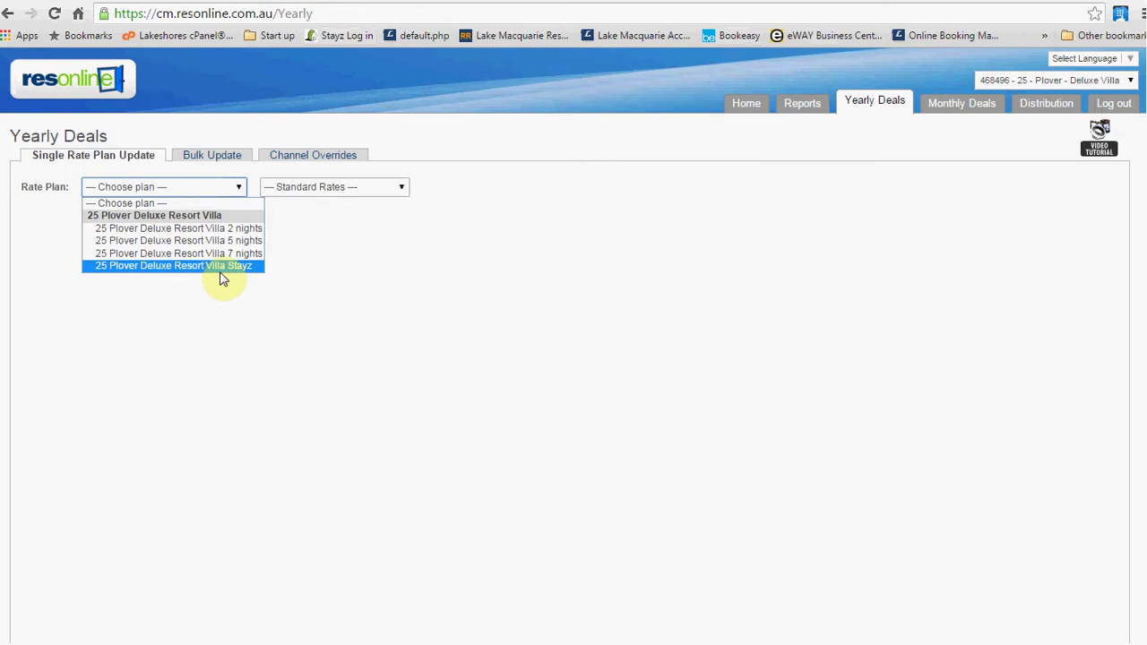
left_click(350, 2)
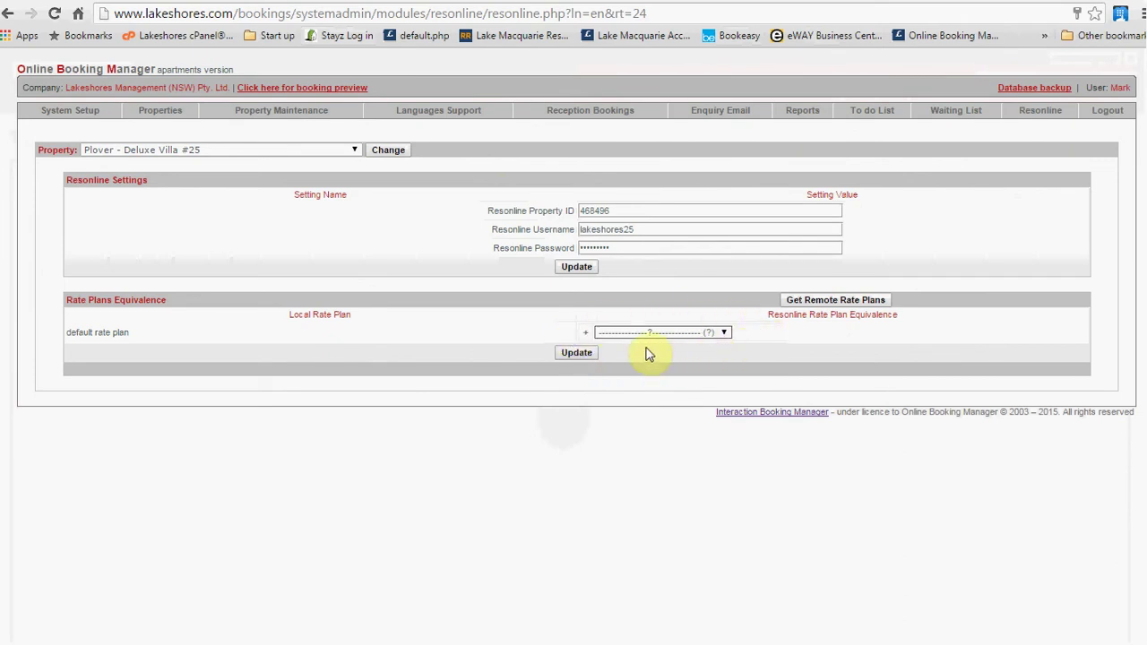
Add three more Resonline rate-plan equivalence rows, giving four in total
left_click(588, 338)
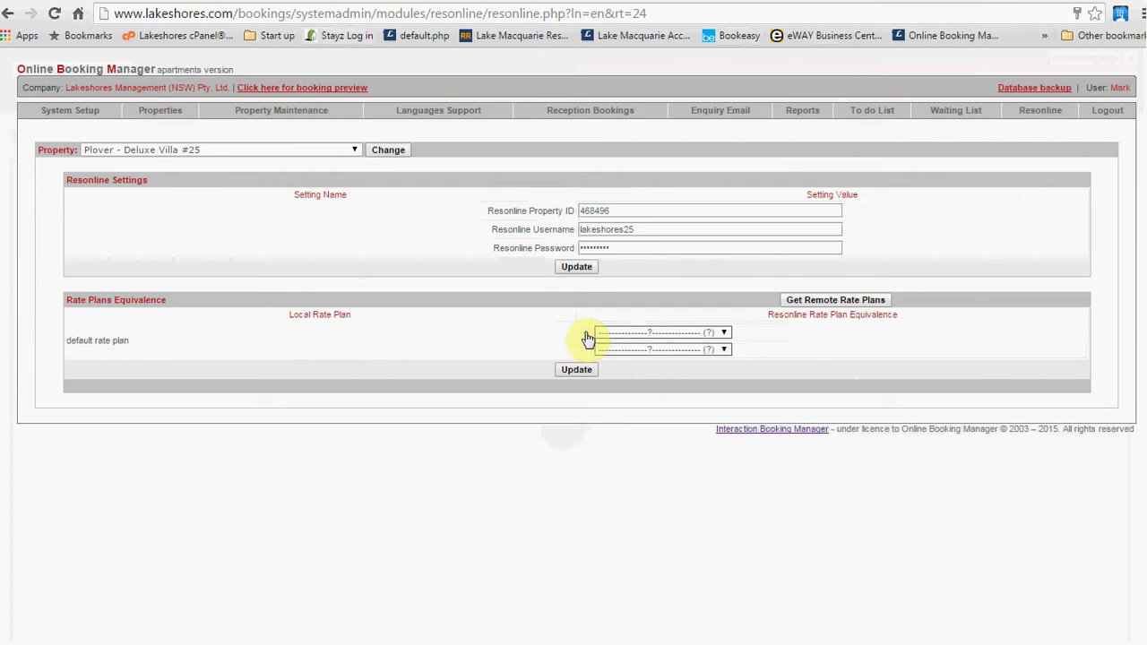
left_click(588, 339)
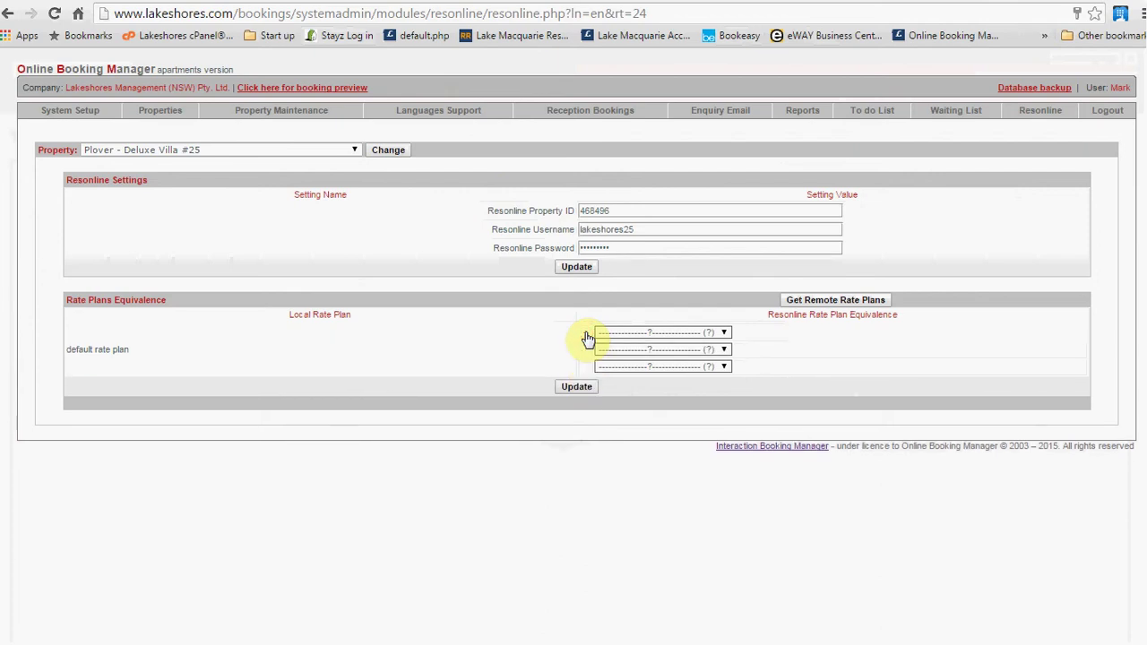
left_click(587, 339)
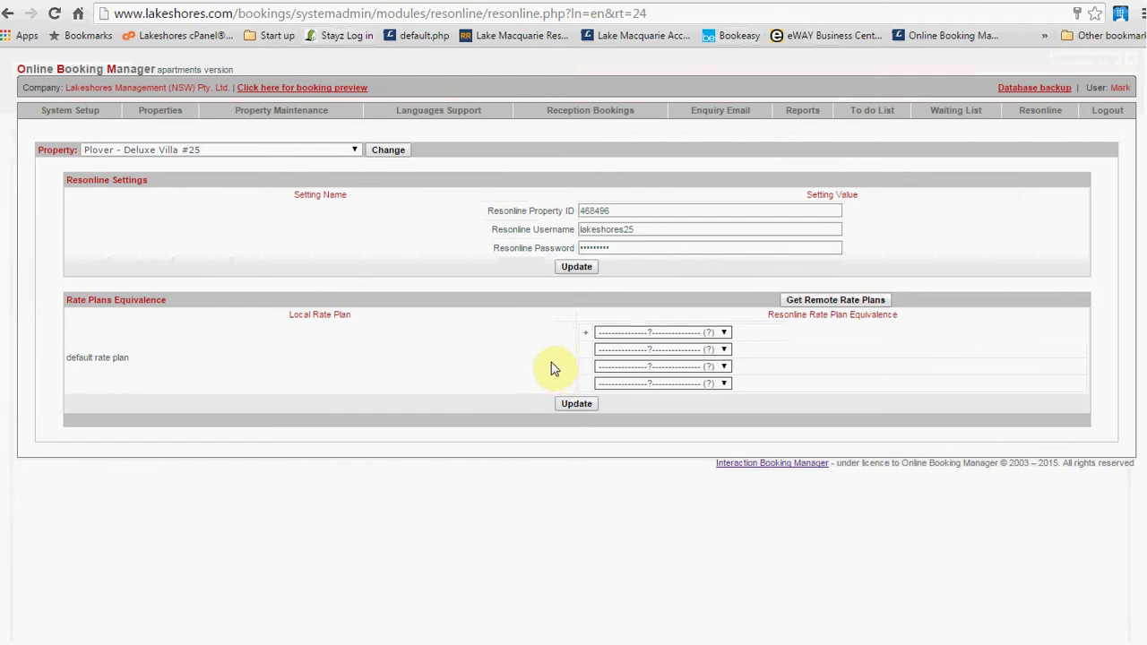
Fetch remote rate plans, map the four rows to 2 nights, 5 nights, 7 nights and Stayz, and save
left_click(840, 300)
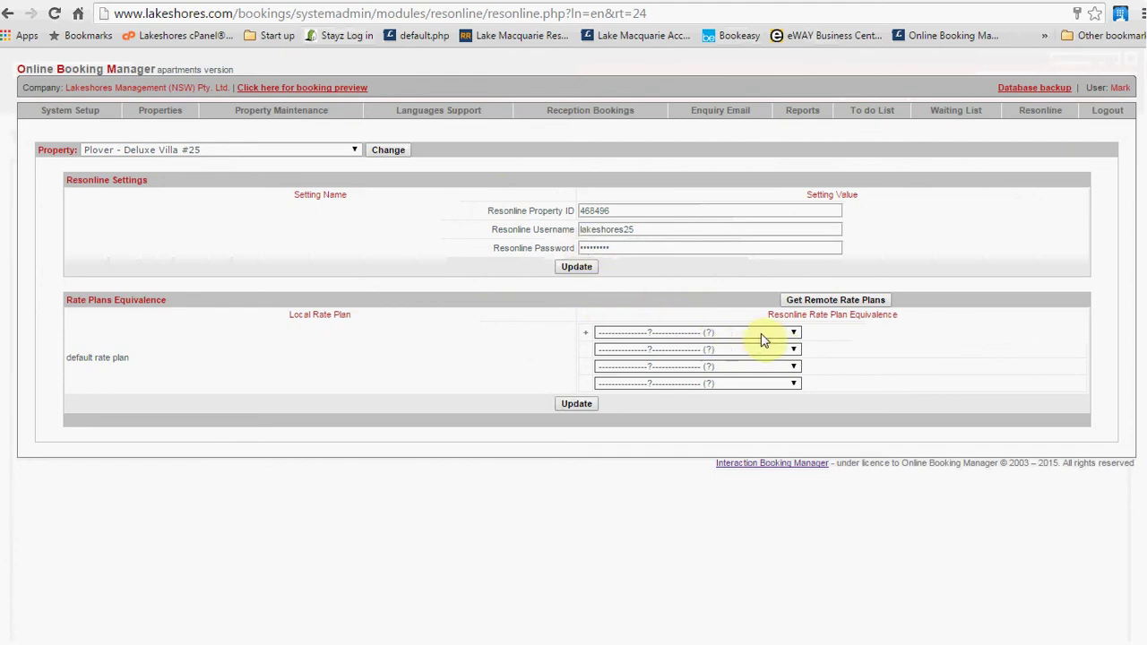
left_click(795, 333)
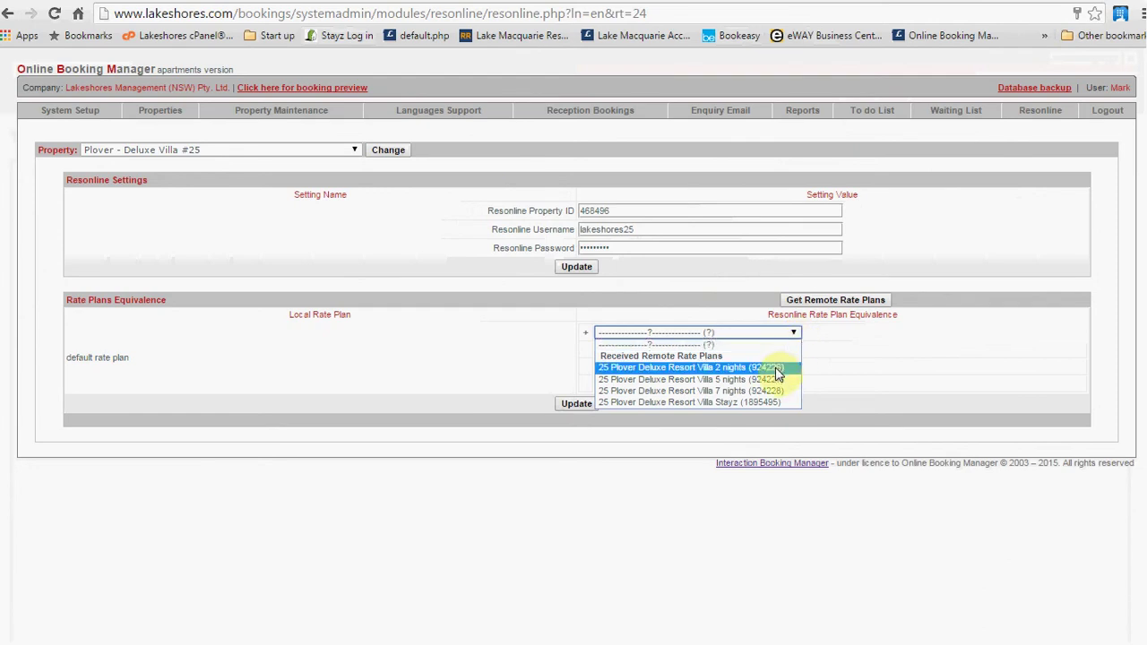
left_click(769, 368)
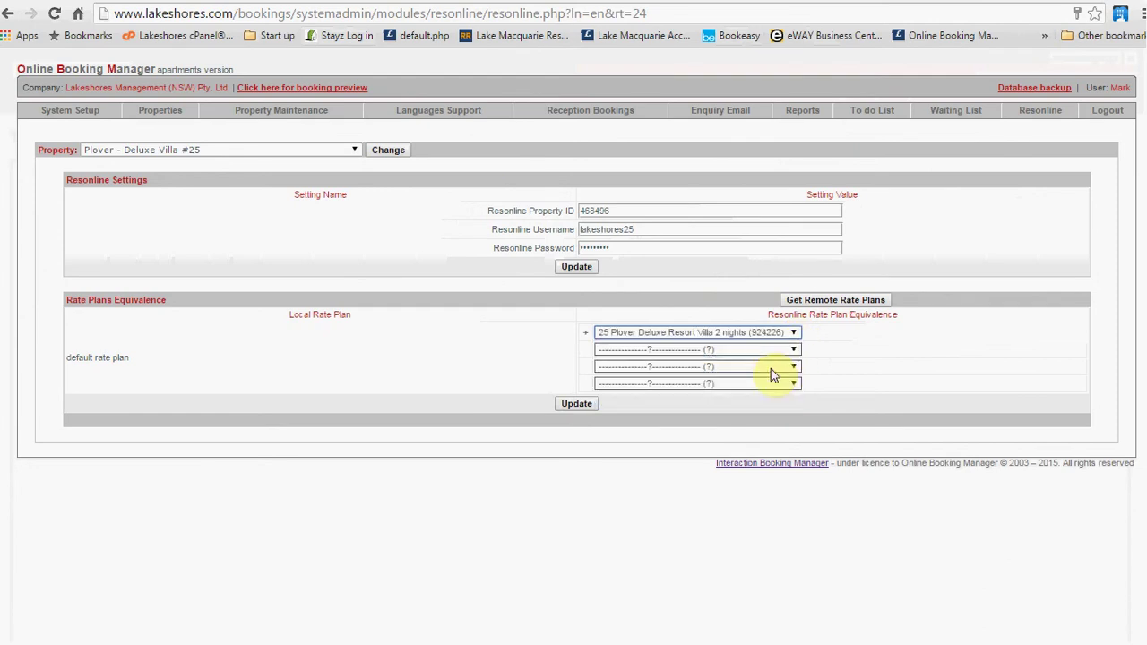
left_click(796, 351)
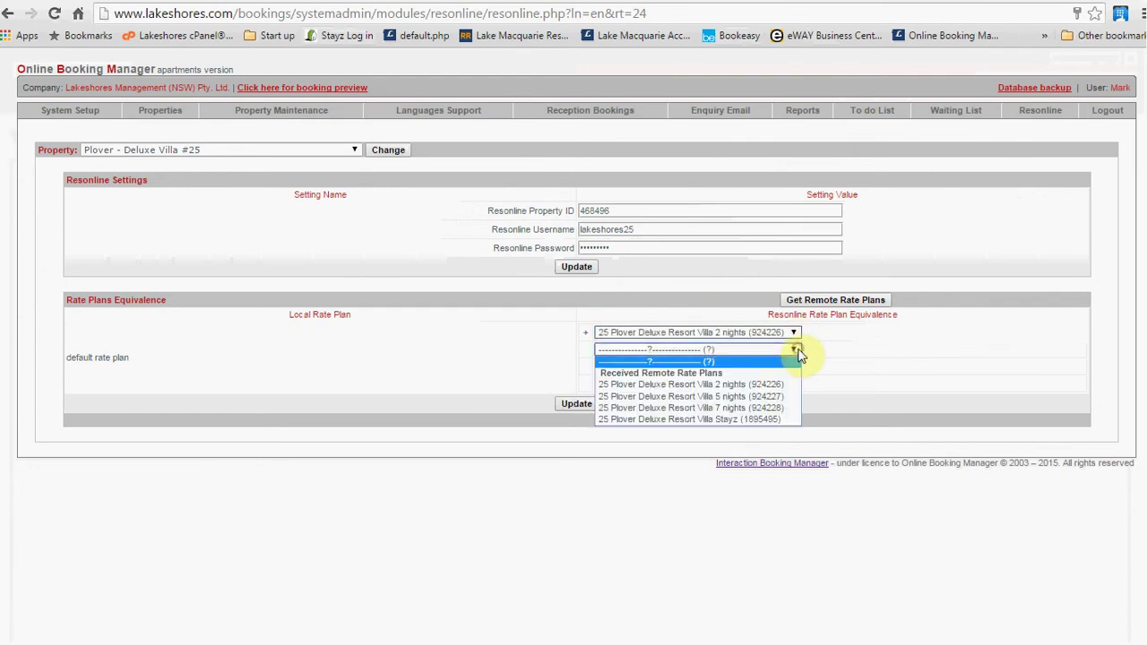
left_click(764, 397)
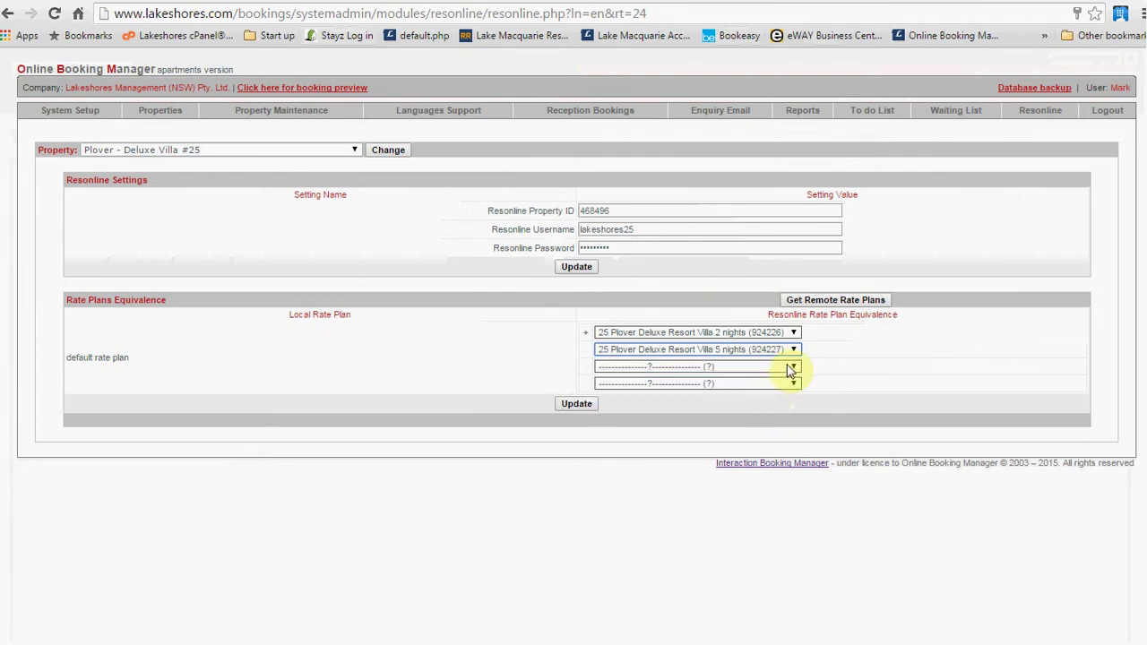
left_click(796, 367)
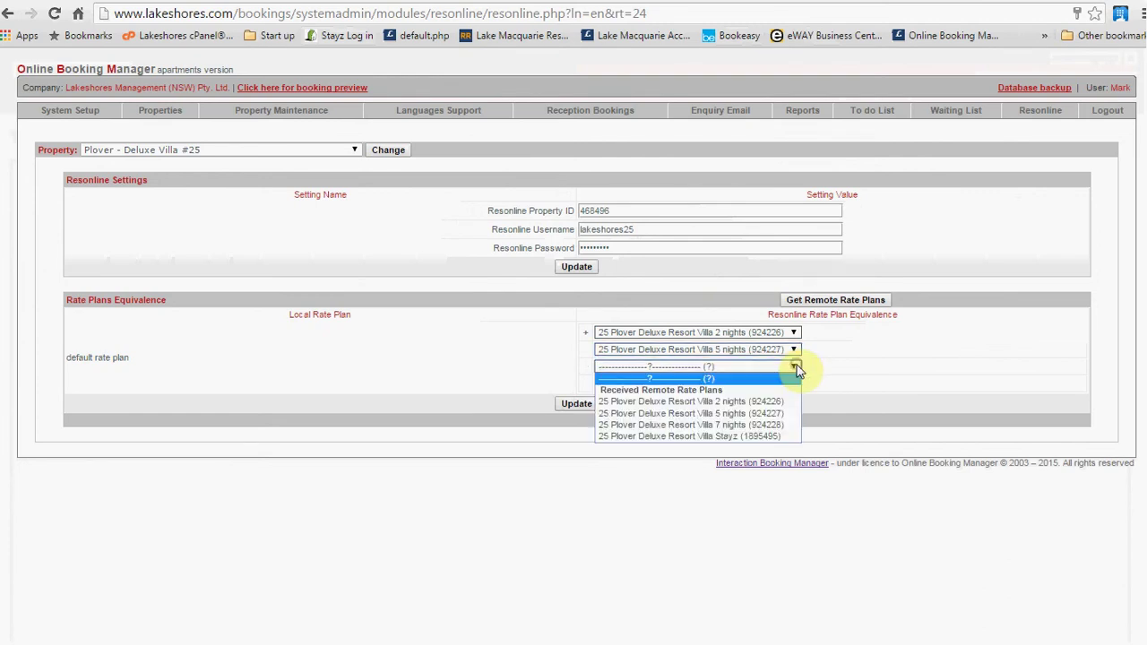
left_click(754, 424)
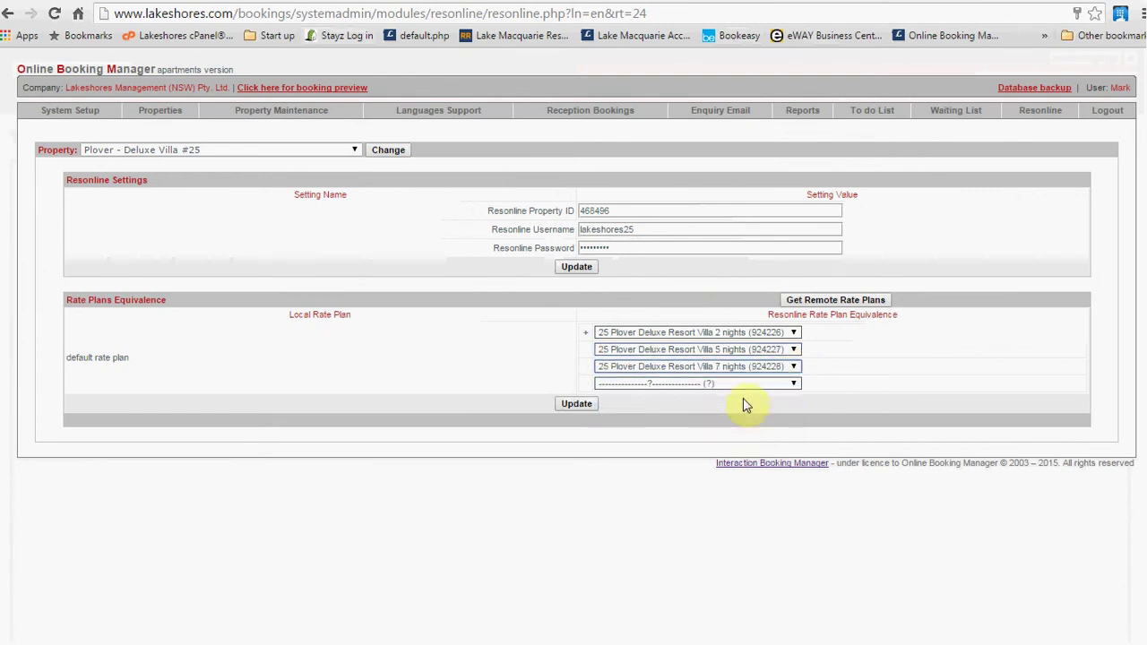
left_click(794, 383)
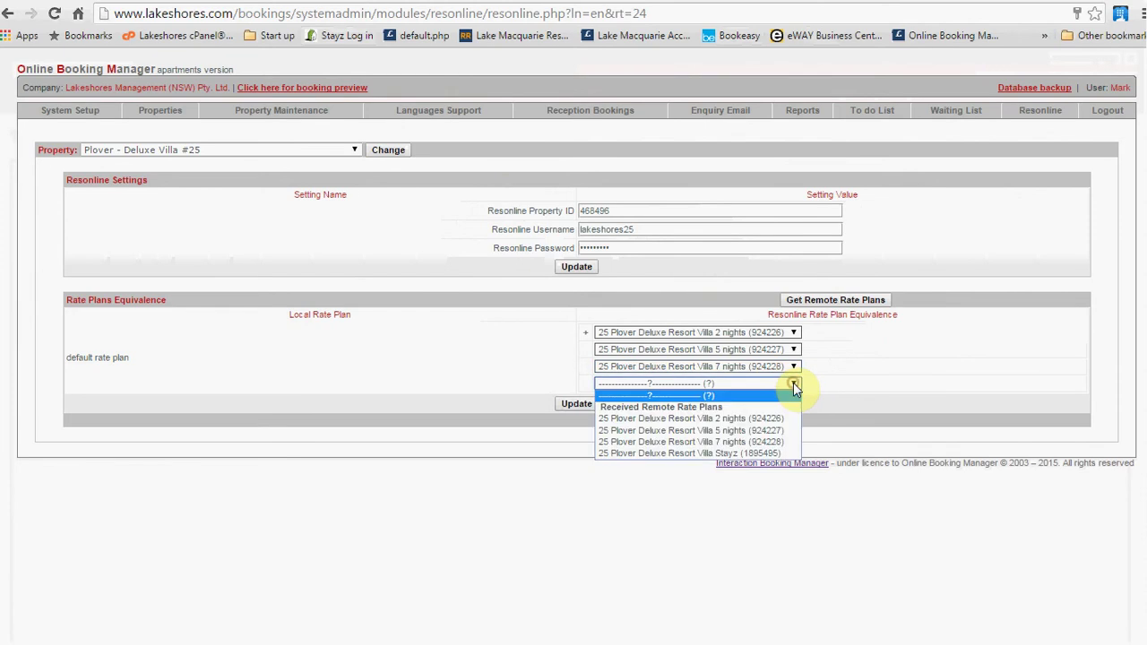
left_click(759, 453)
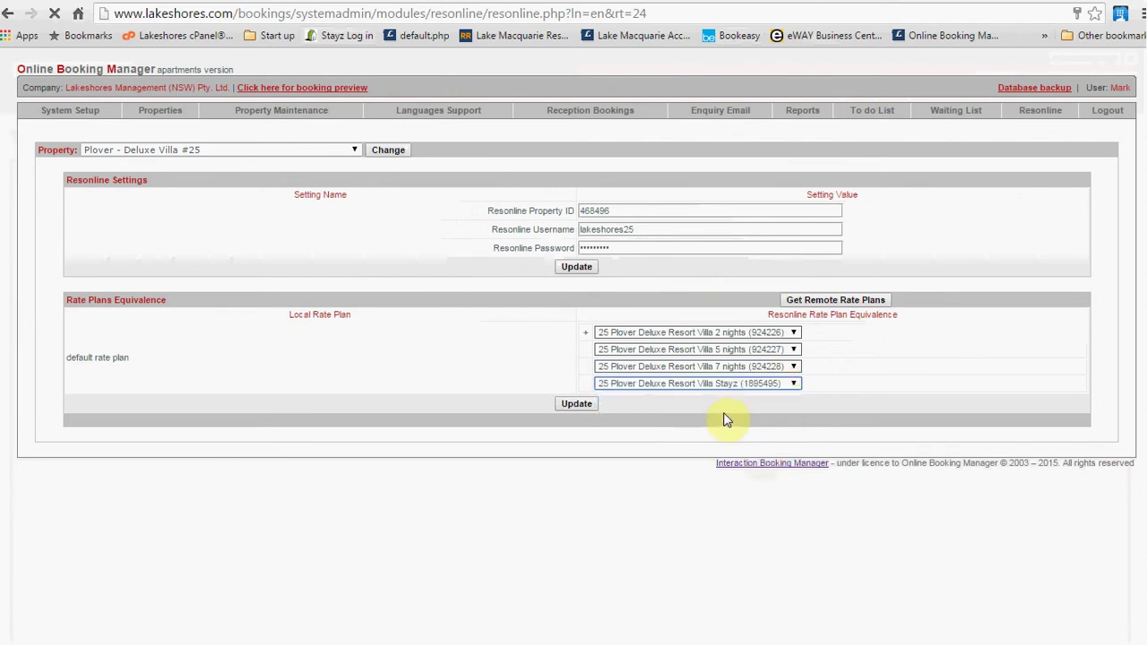
left_click(577, 405)
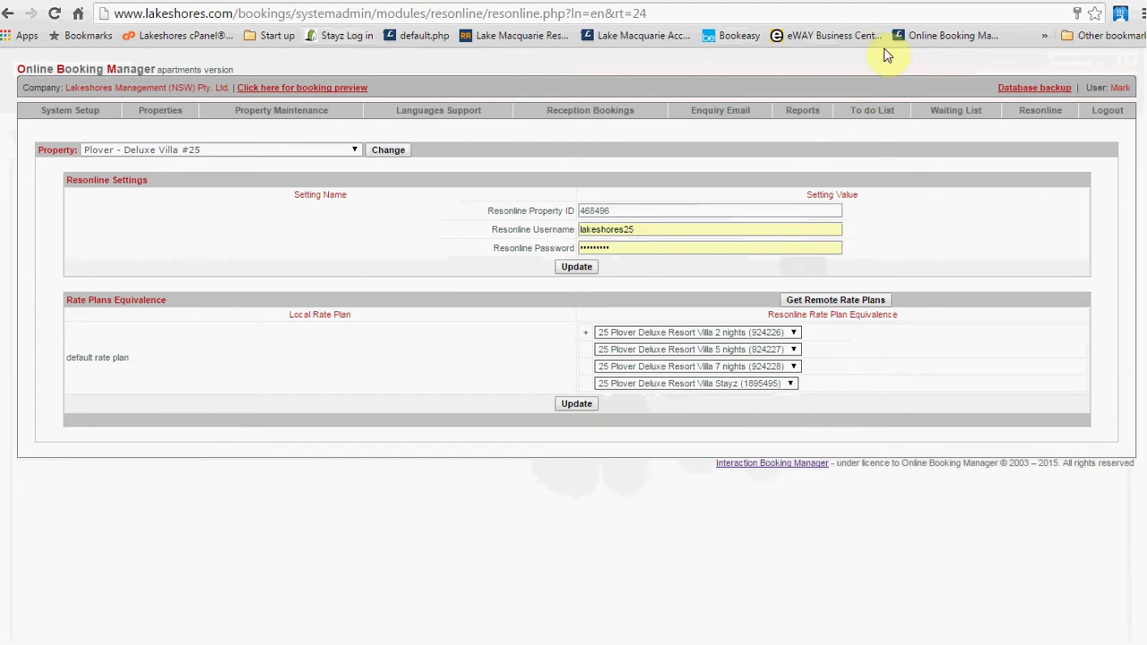
Go to the Lakeshores cPanel login page and fill in the account username and password
left_click(932, 2)
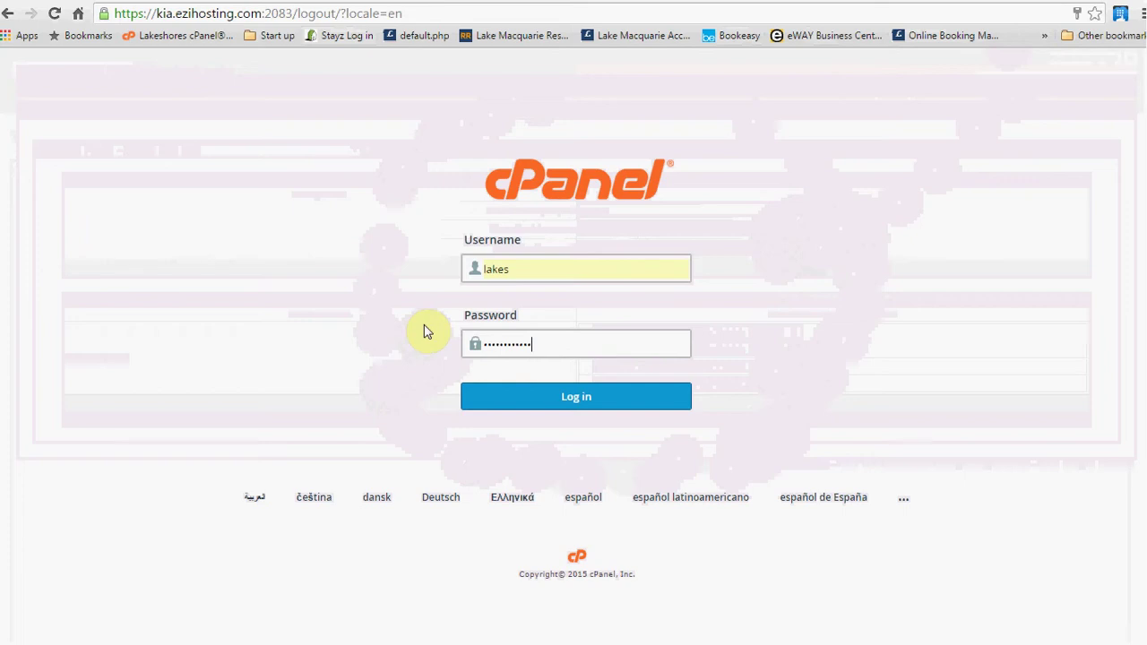
left_click(578, 397)
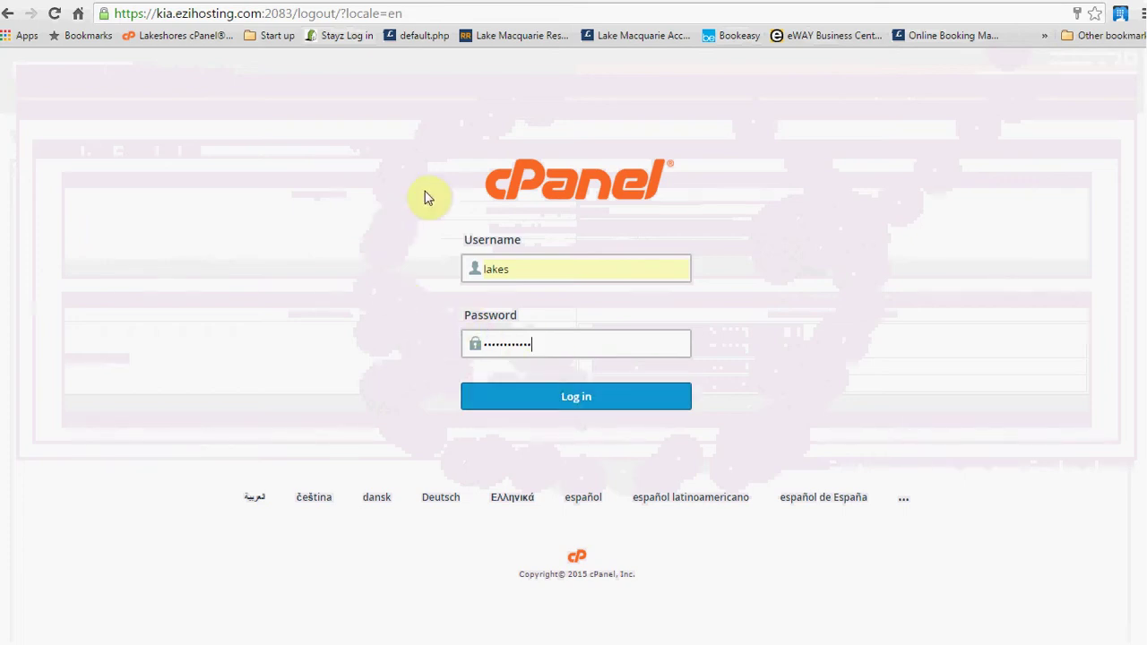
Log in to cPanel and open File Manager on the public_html web root
left_click(576, 399)
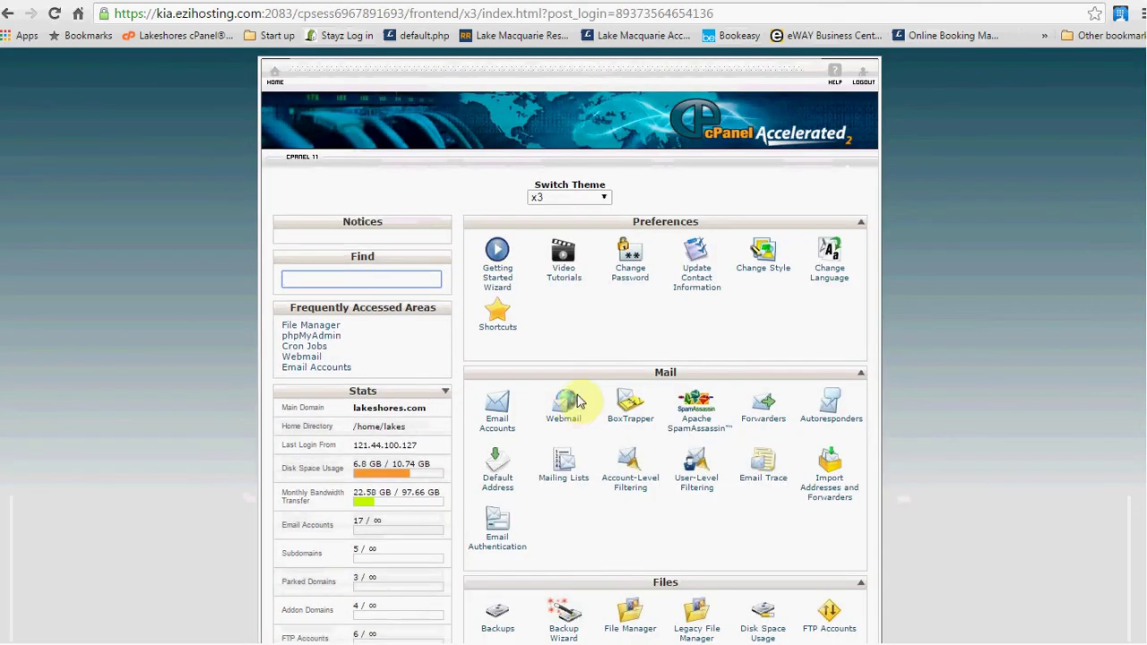
scroll(1035, 255, "down", 1)
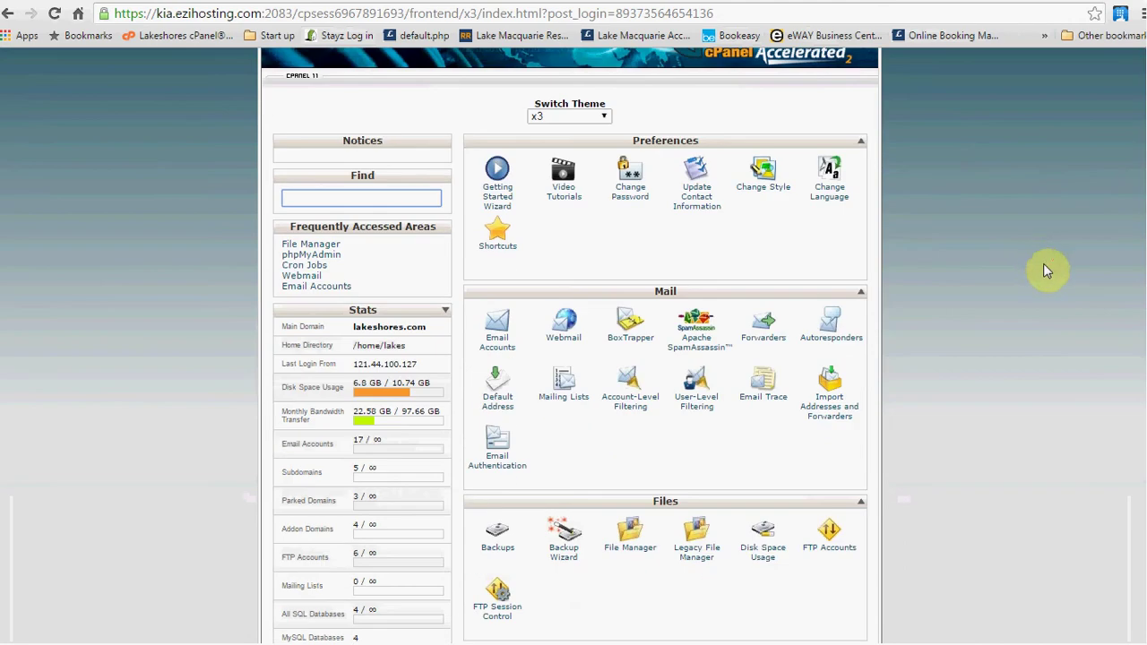
left_click(629, 538)
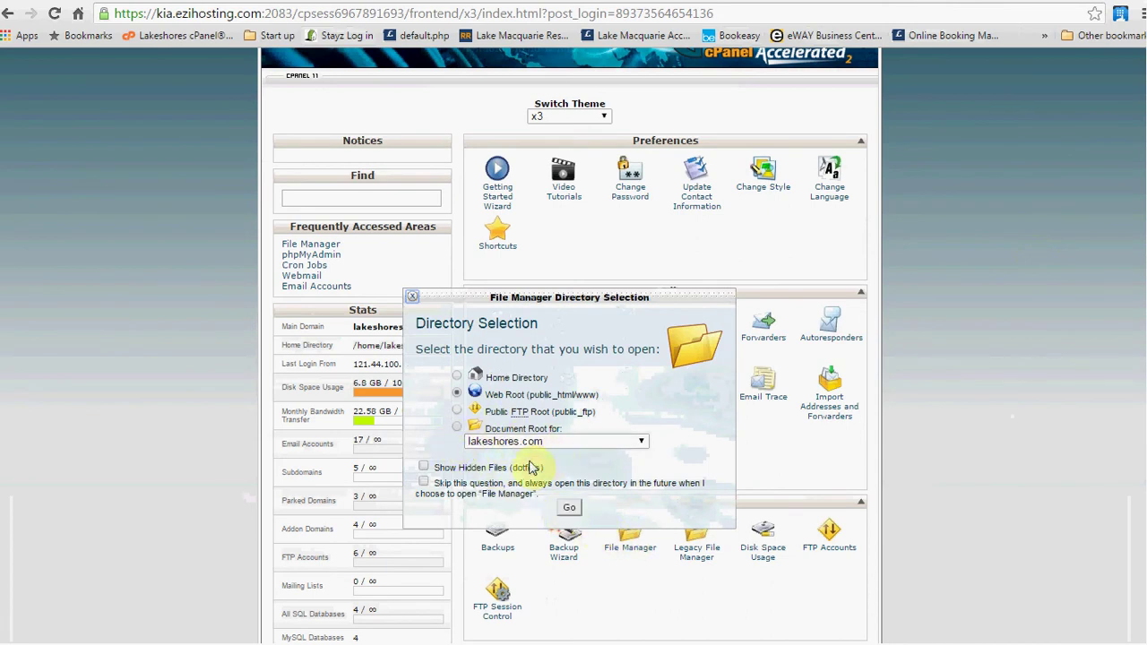
left_click(570, 510)
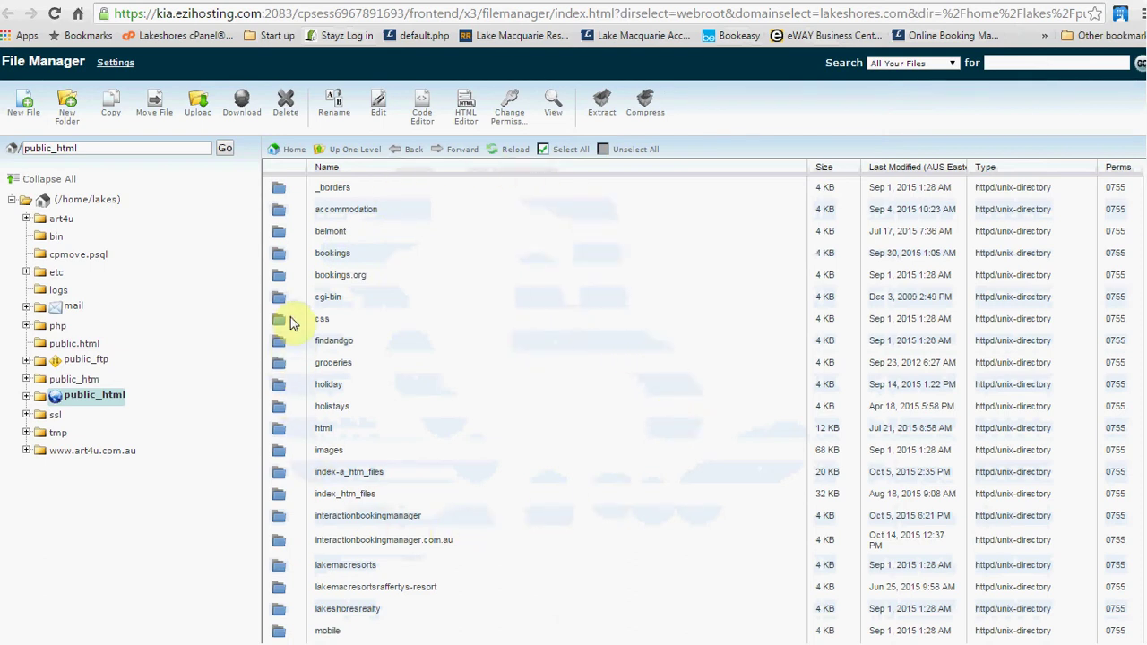
Browse into bookings/systemadmin/modules/resonline and select props.php
double_click(277, 260)
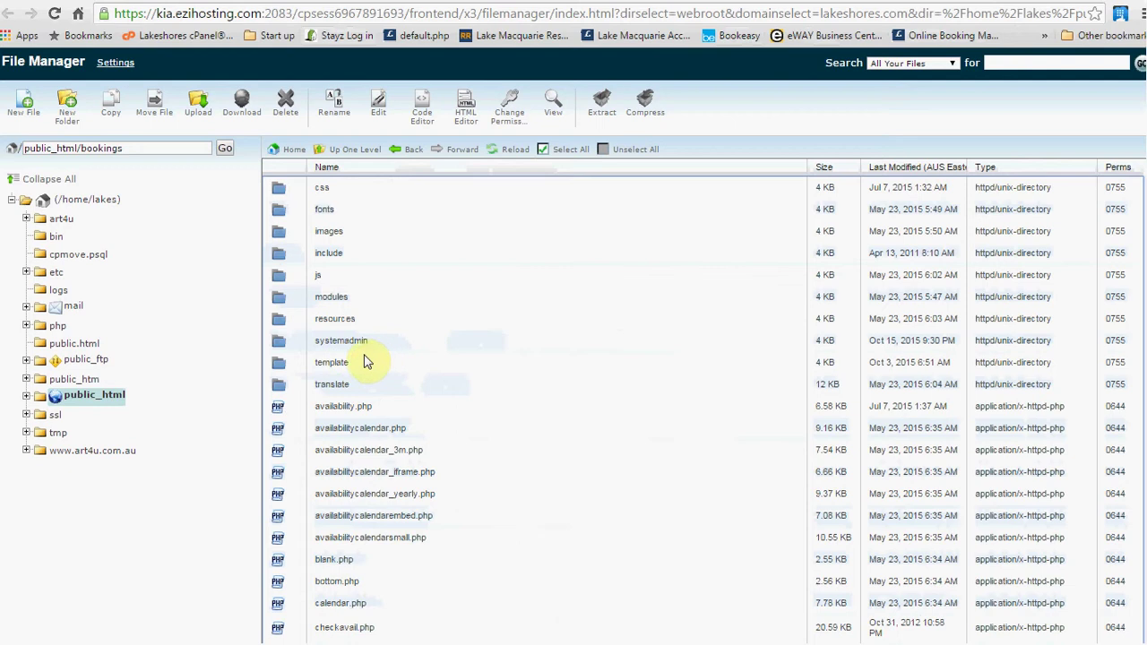
double_click(279, 345)
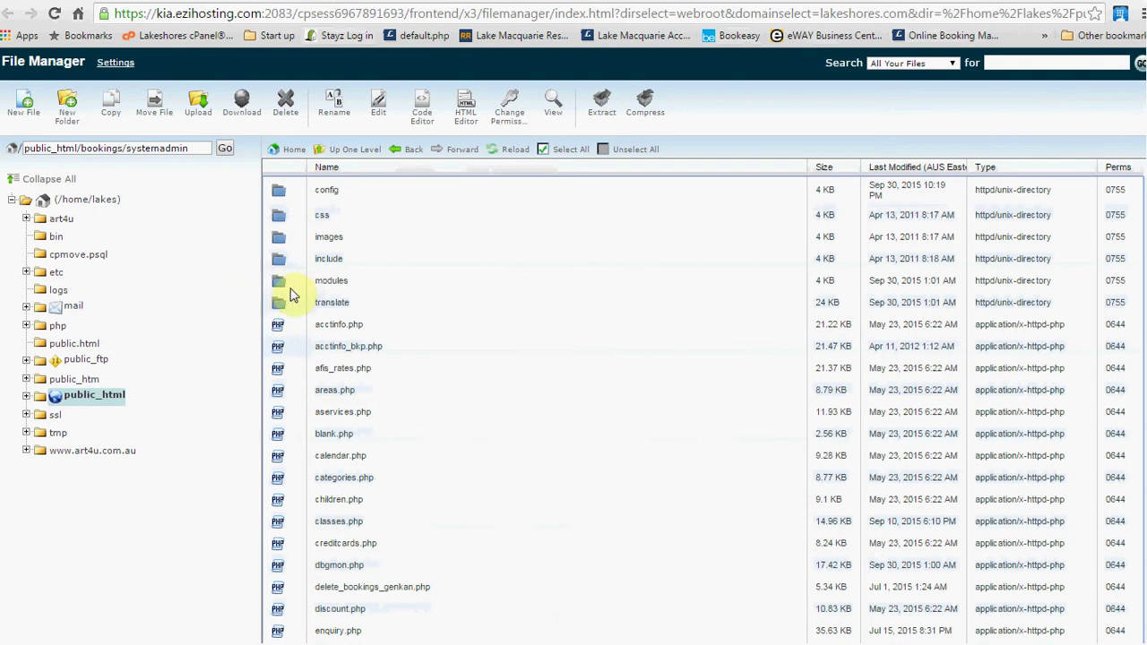
double_click(279, 286)
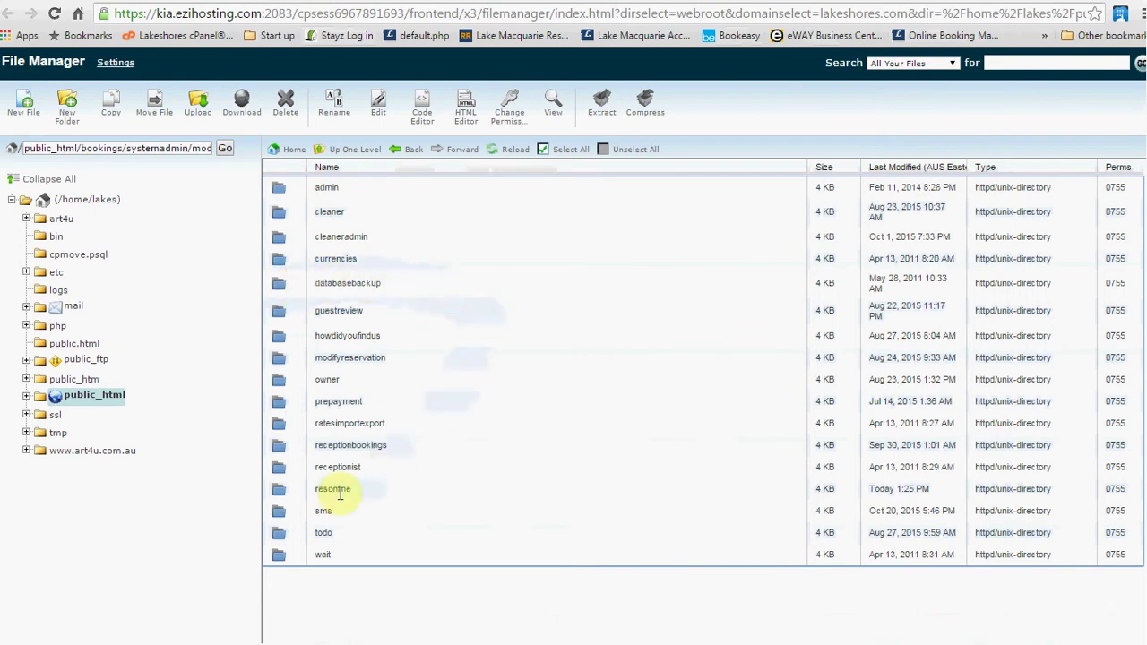
double_click(279, 497)
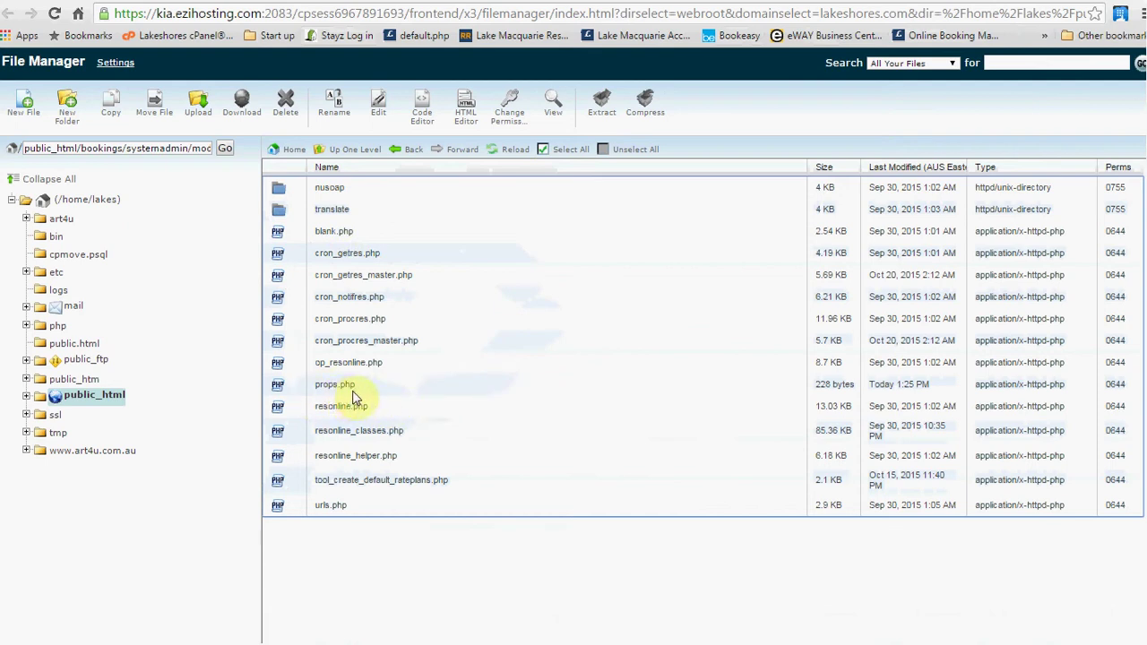
left_click(279, 390)
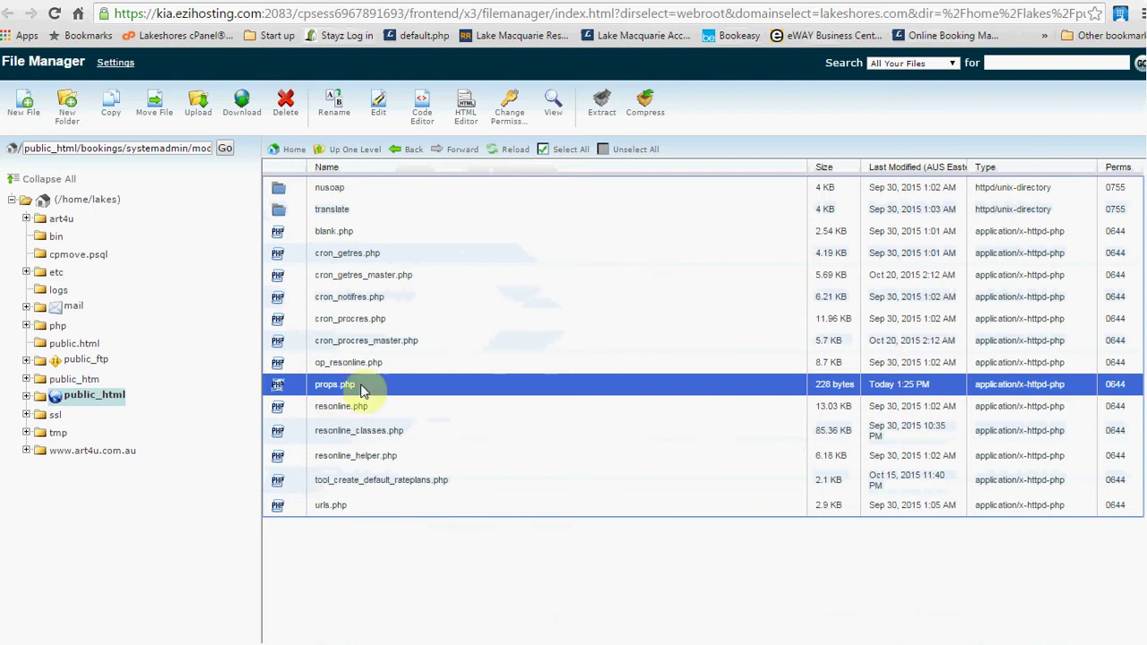
Open props.php in cPanel's text editor with utf-8 encoding
left_click(379, 107)
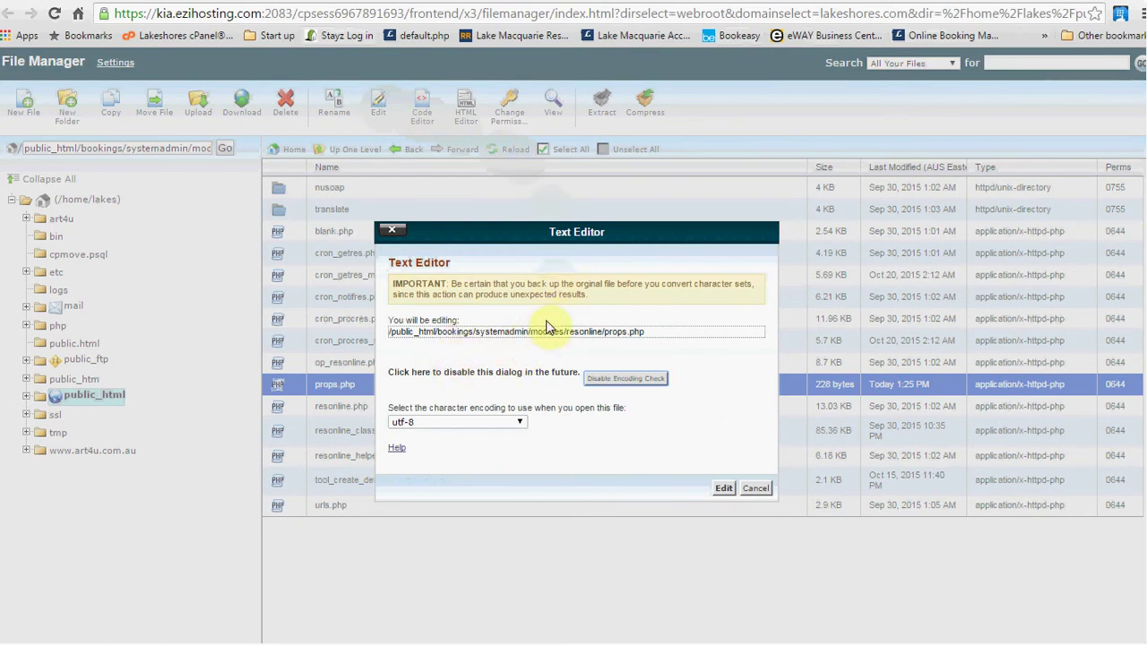
left_click(724, 490)
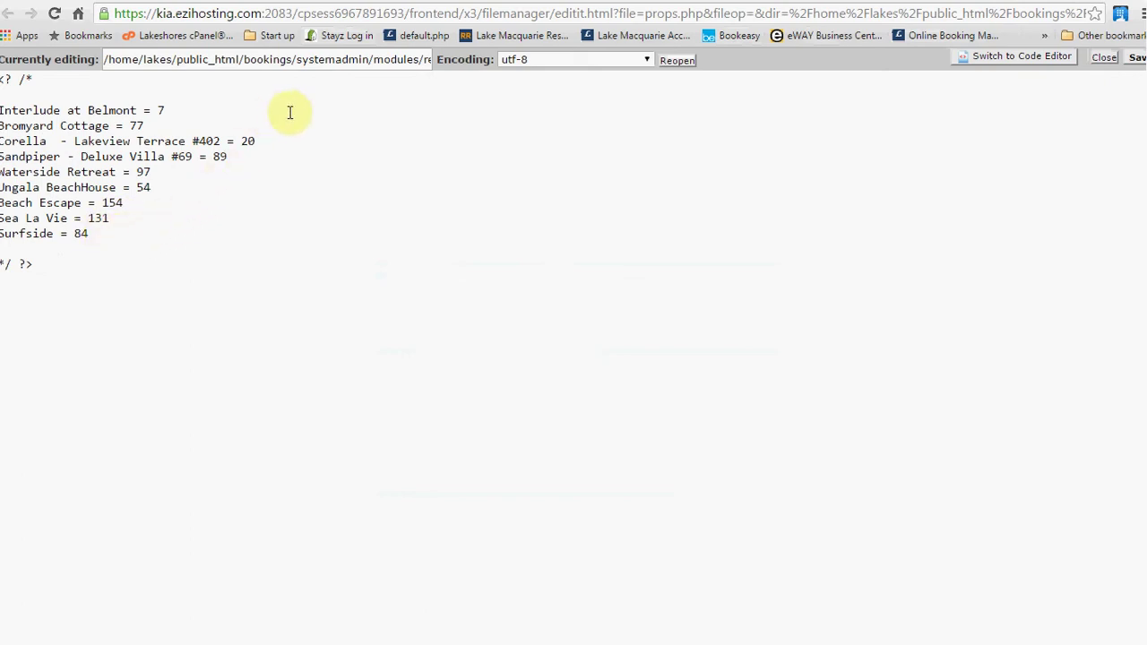
Open the Plover - Deluxe Villa #25 property (ID 24) and copy its property name
left_click(376, 1)
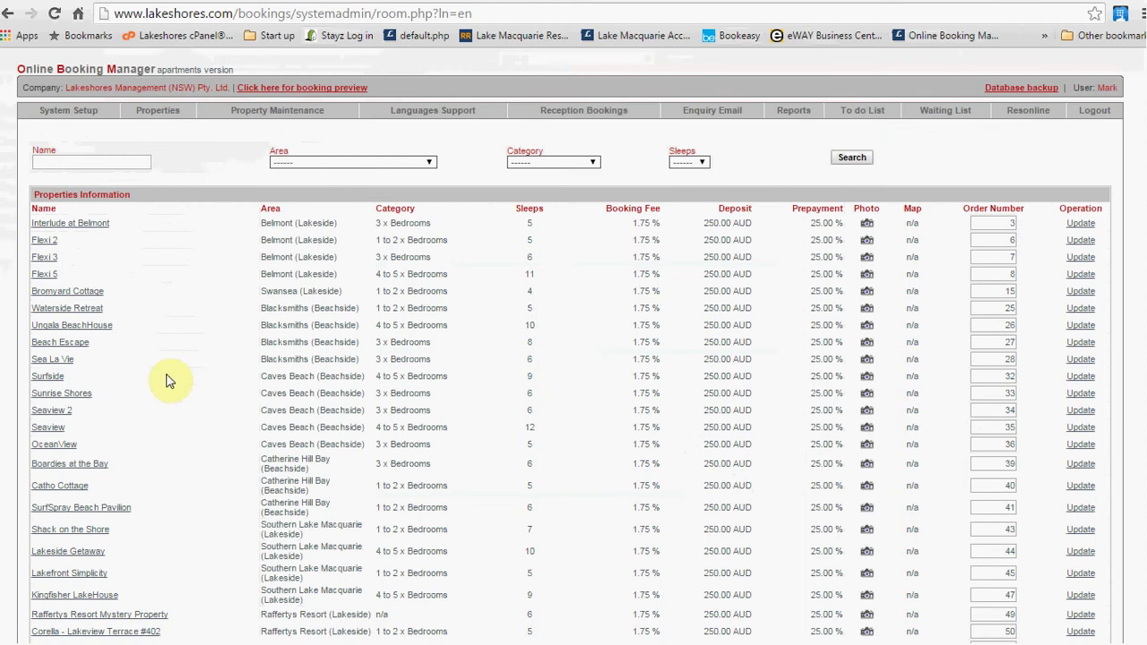
scroll(171, 378, "down", 1)
scroll(170, 379, "down", 1)
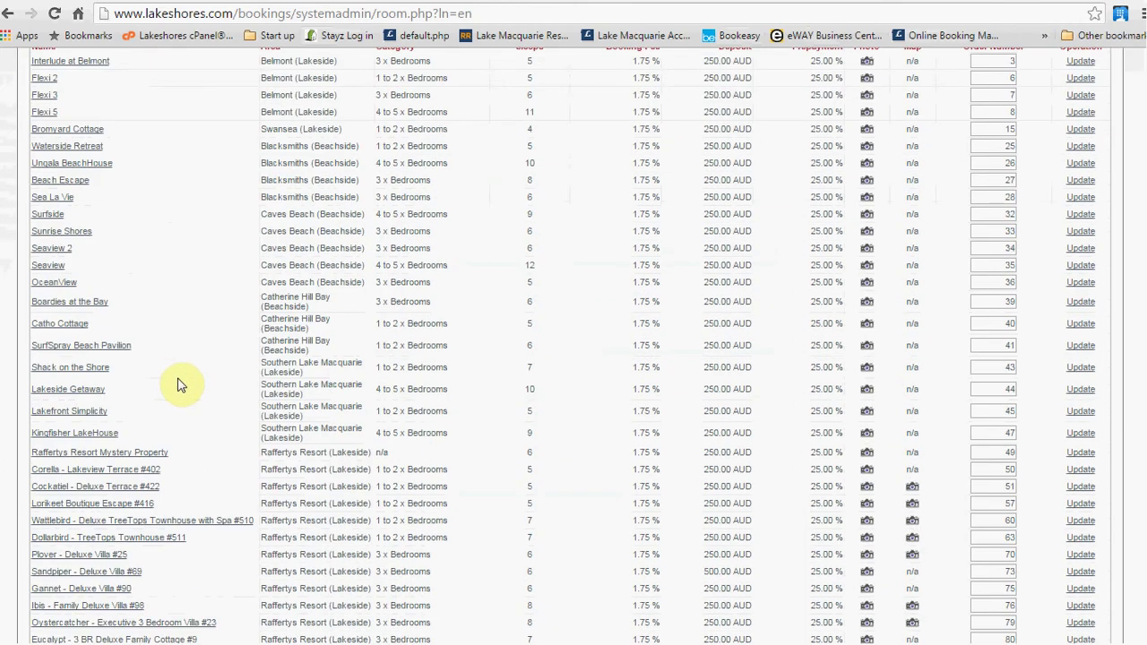
left_click(69, 555)
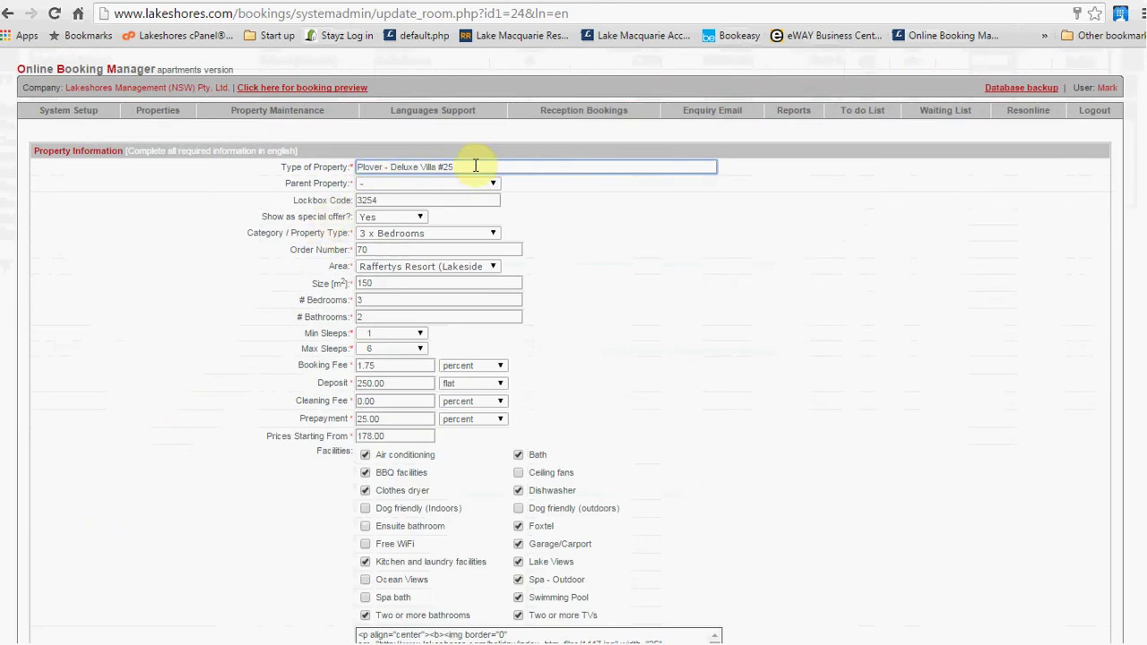
left_click_drag(474, 164, 312, 159)
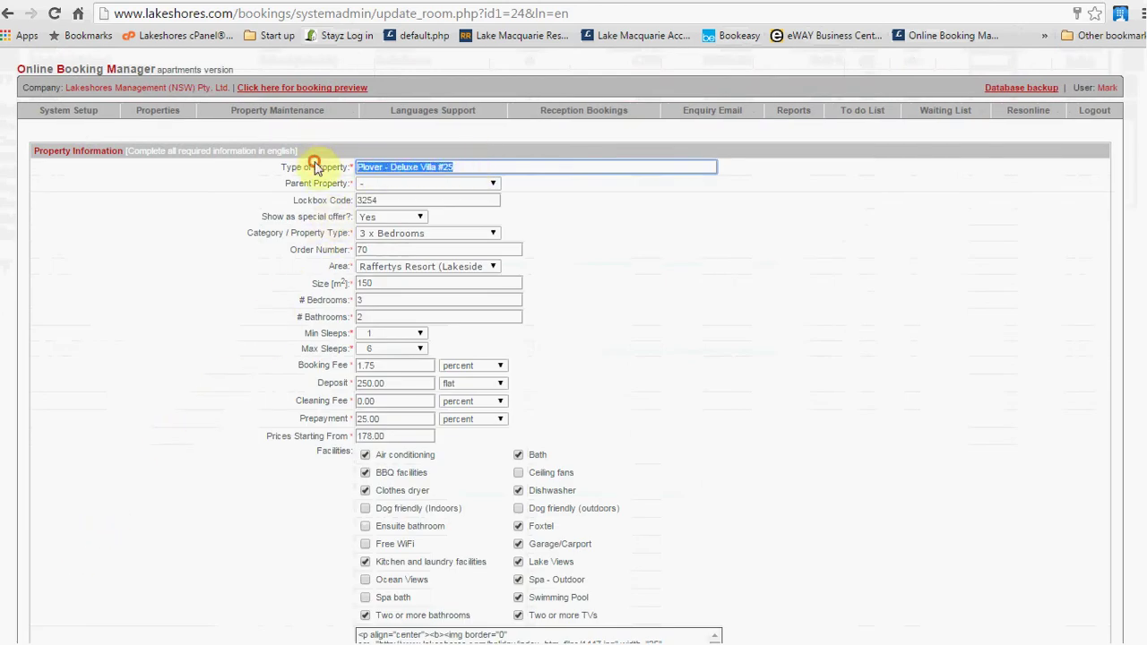
right_click(423, 166)
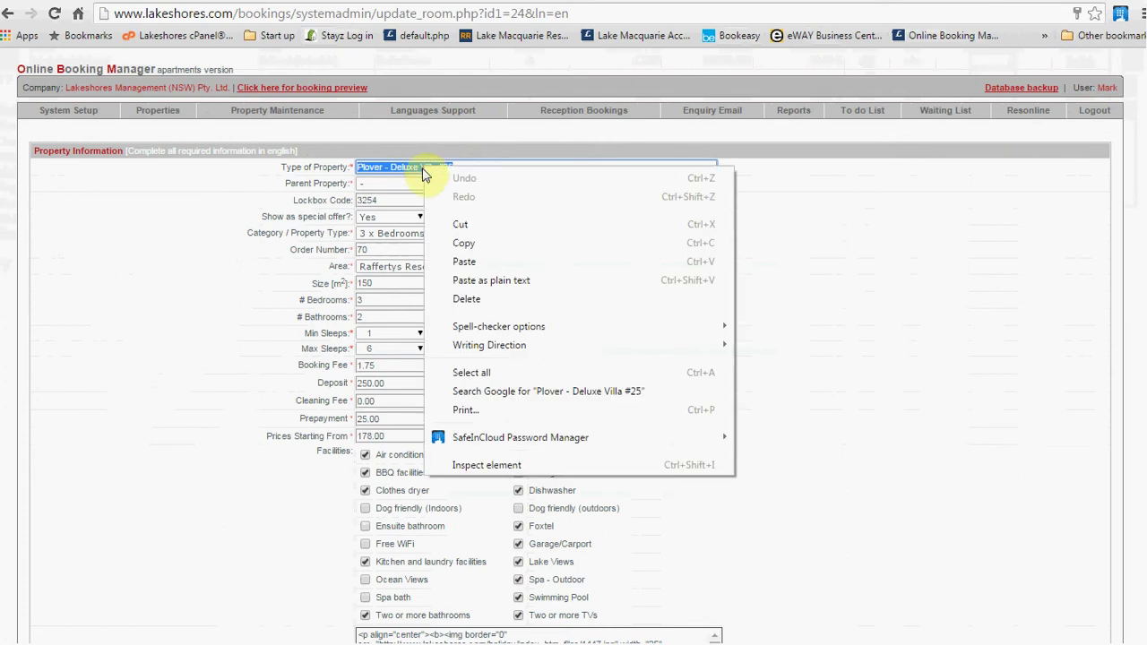
left_click(464, 244)
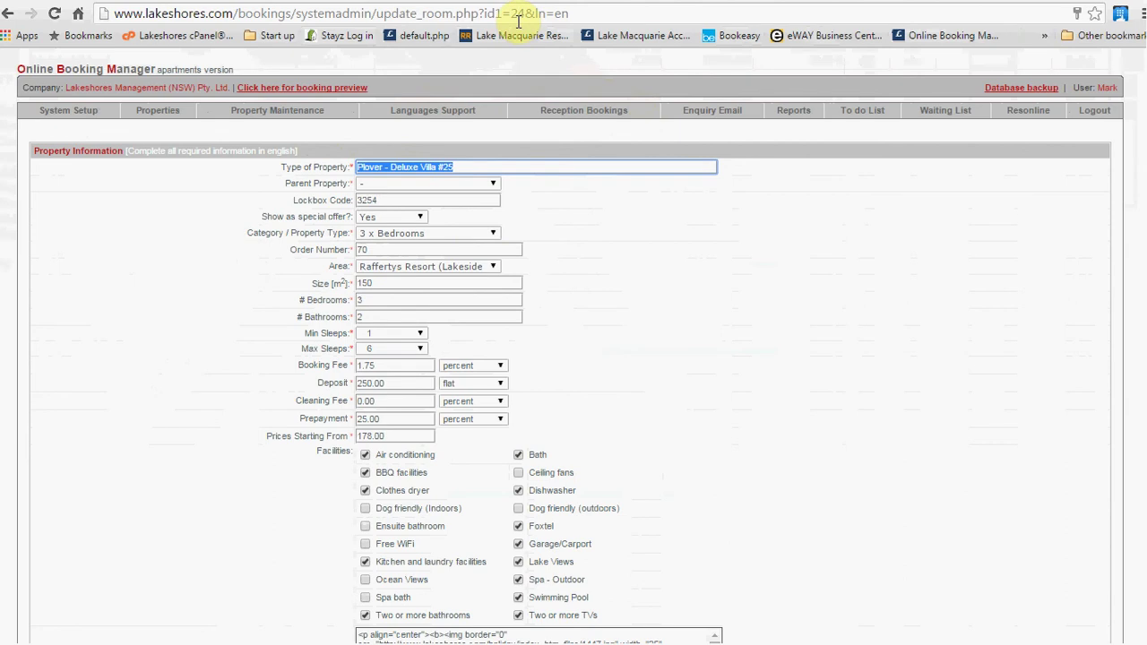
Add the line 'Plover - Deluxe Villa #25 =24' after 'Surfside = 84' in props.php and save
left_click(943, 4)
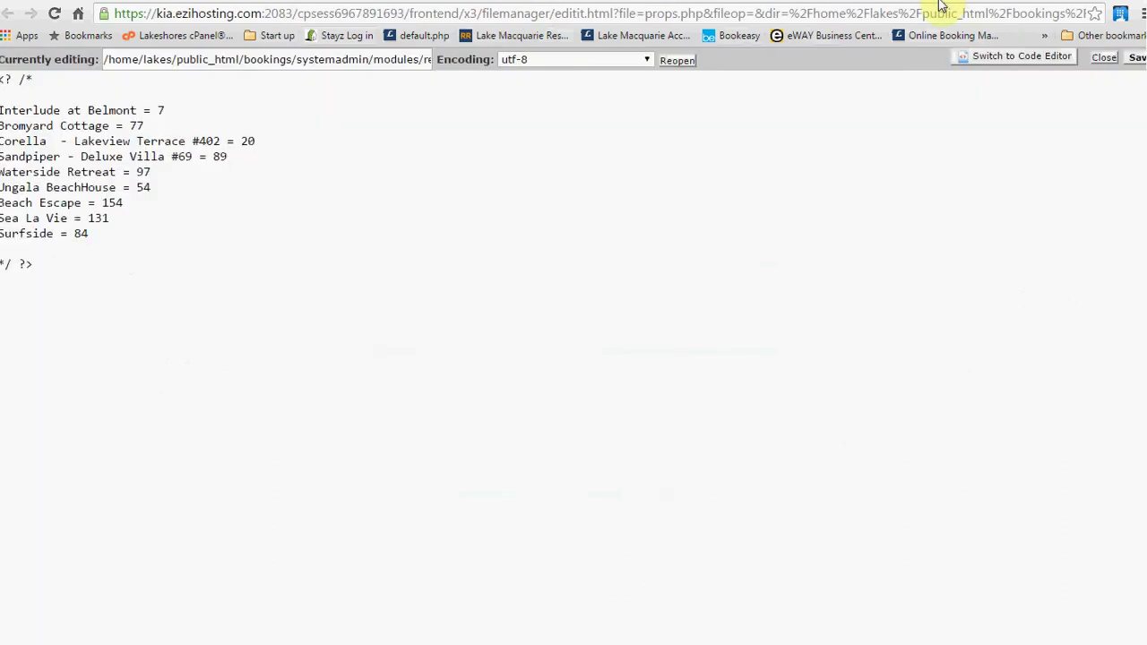
left_click(102, 233)
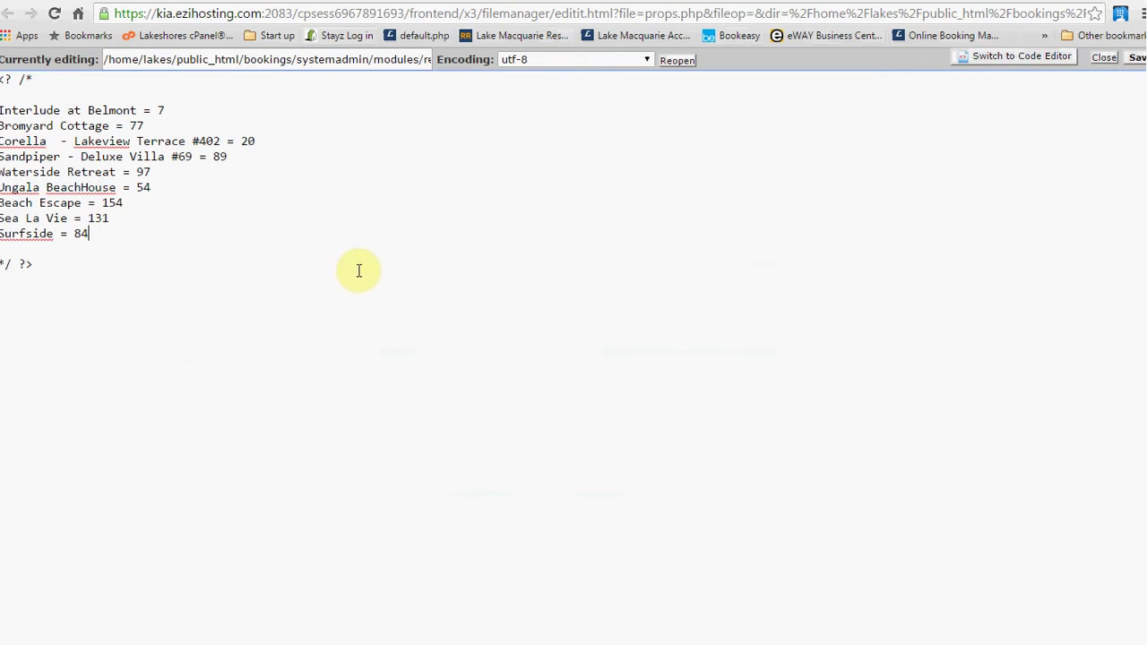
right_click(5, 254)
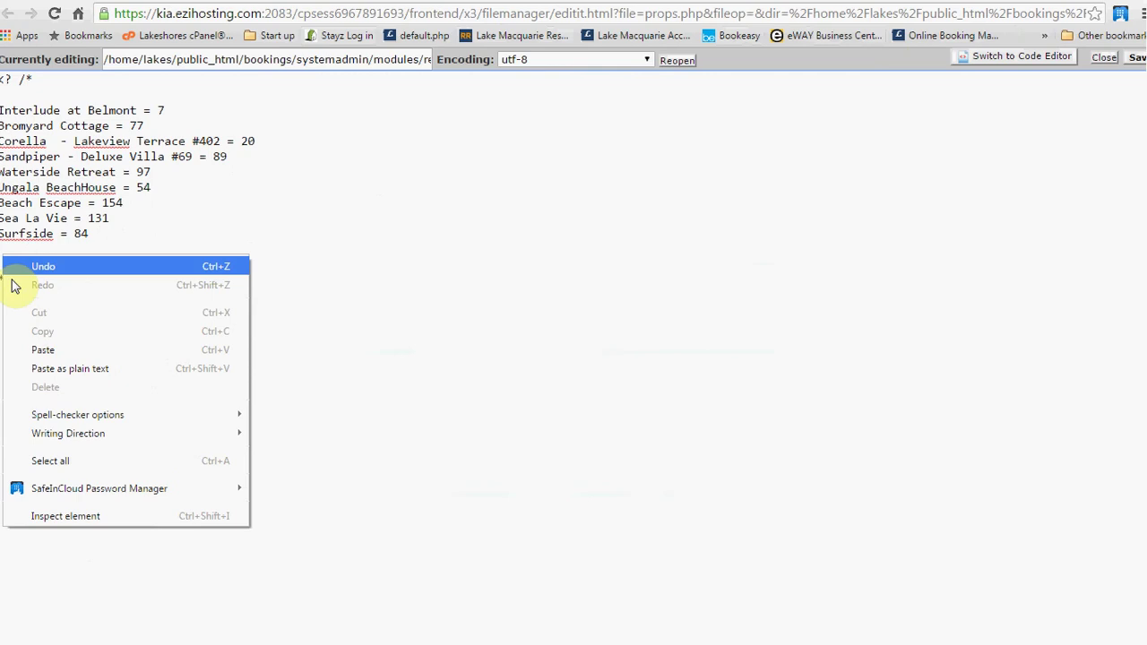
left_click(43, 348)
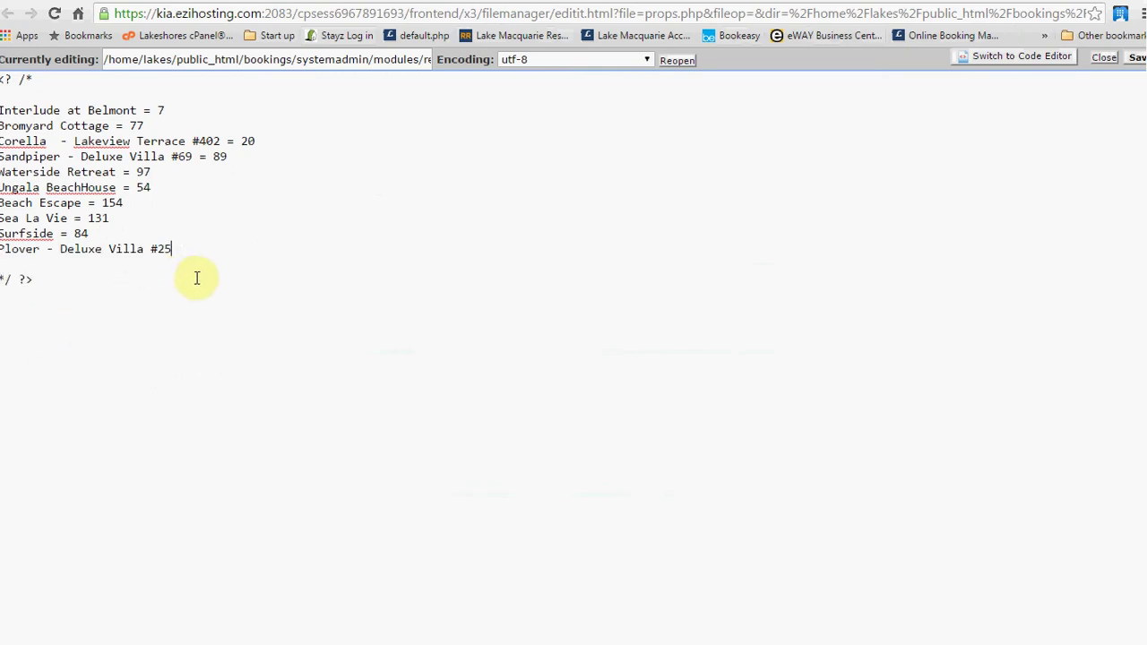
type("=24")
left_click(1136, 59)
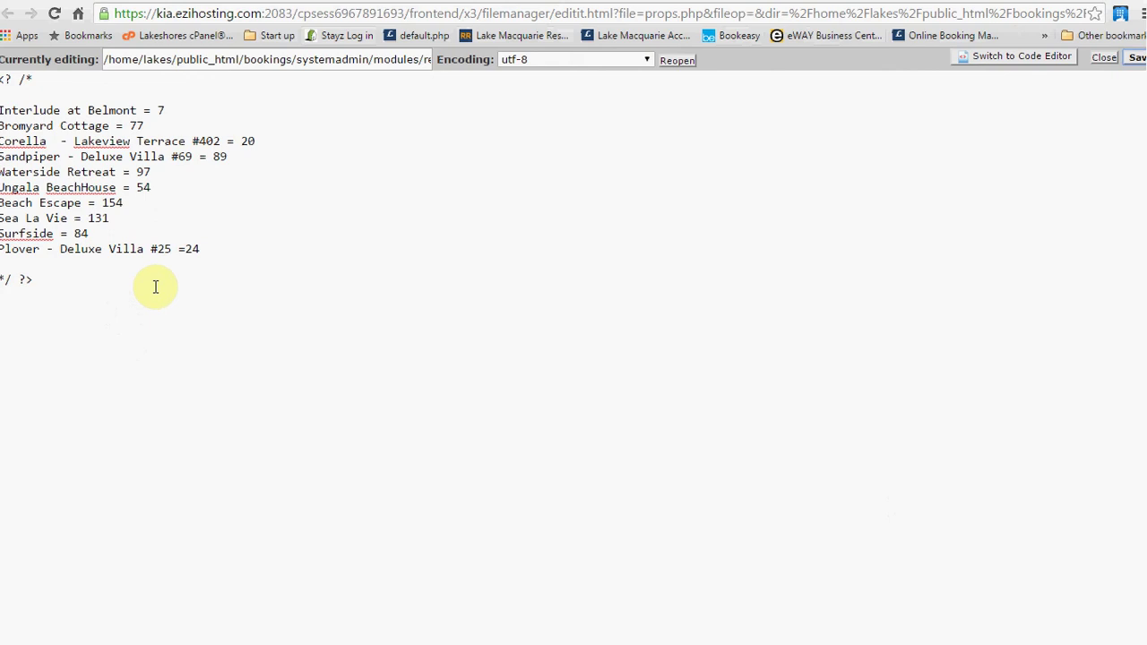
left_click(290, 3)
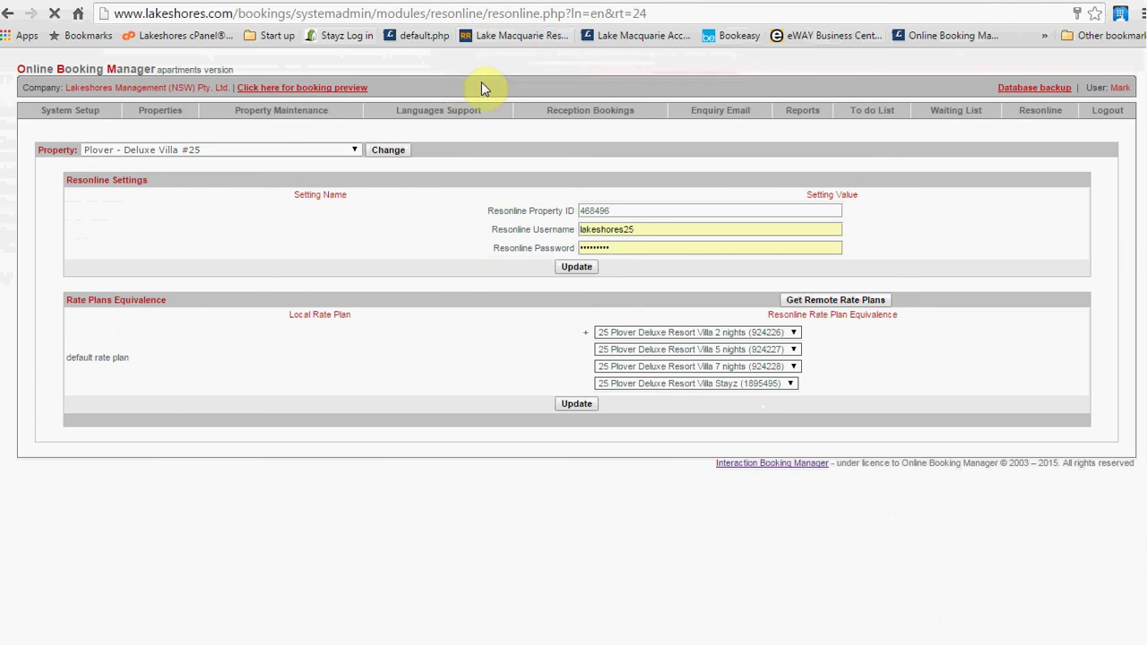
Select Boardies at the Bay in the Resonline Property list and load its settings
left_click(355, 150)
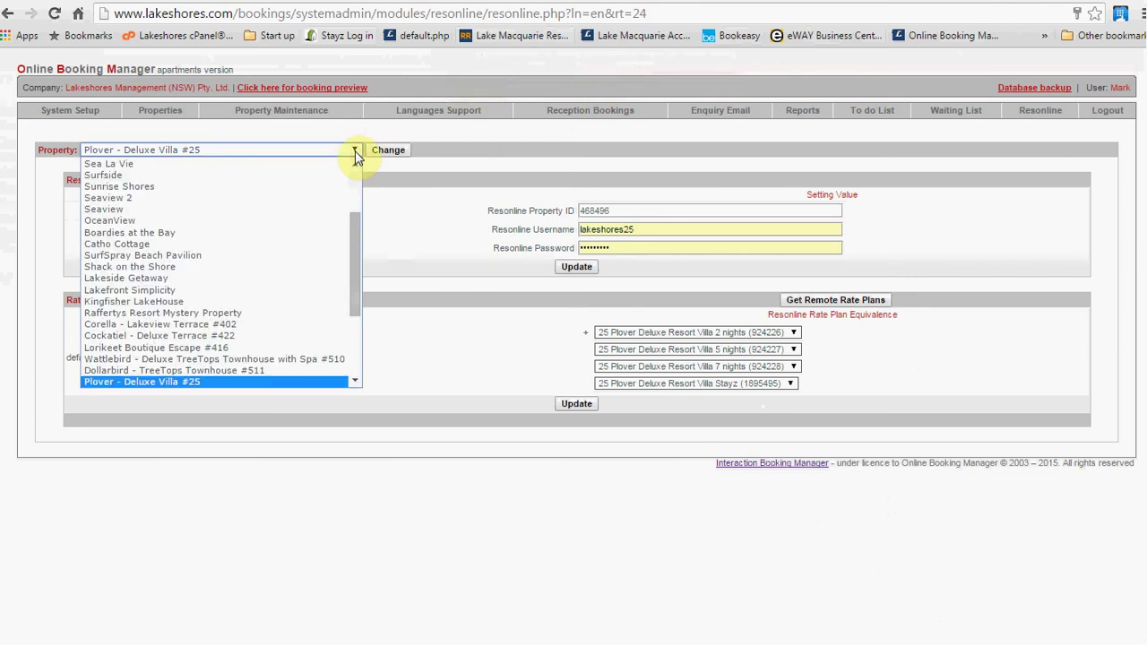
left_click_drag(358, 230, 352, 206)
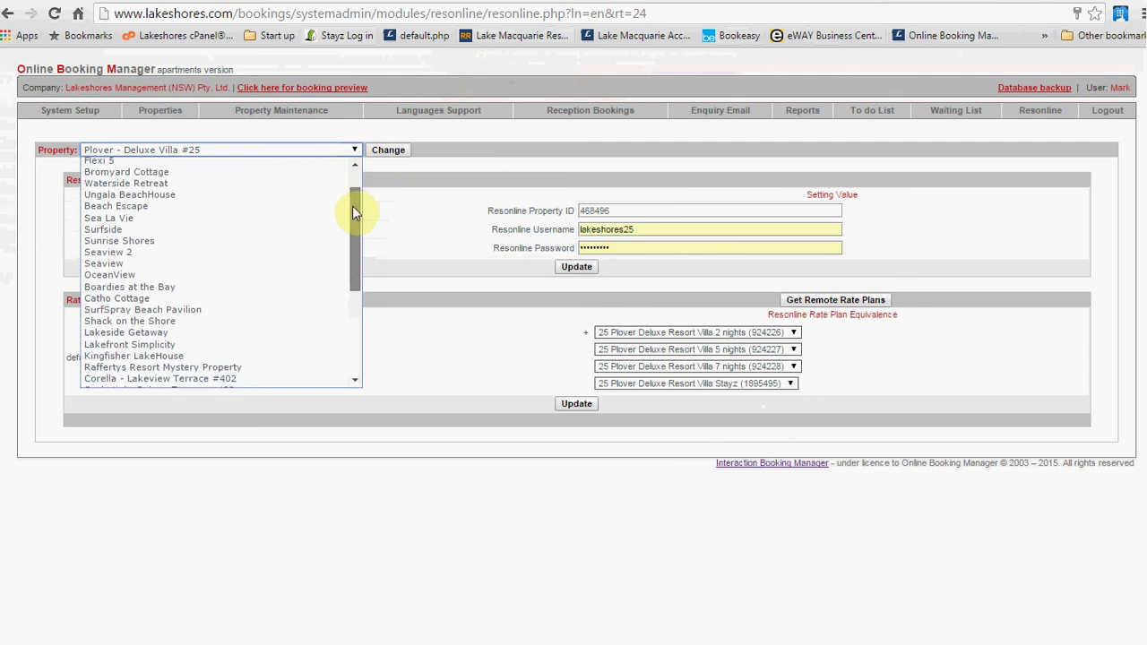
left_click(142, 287)
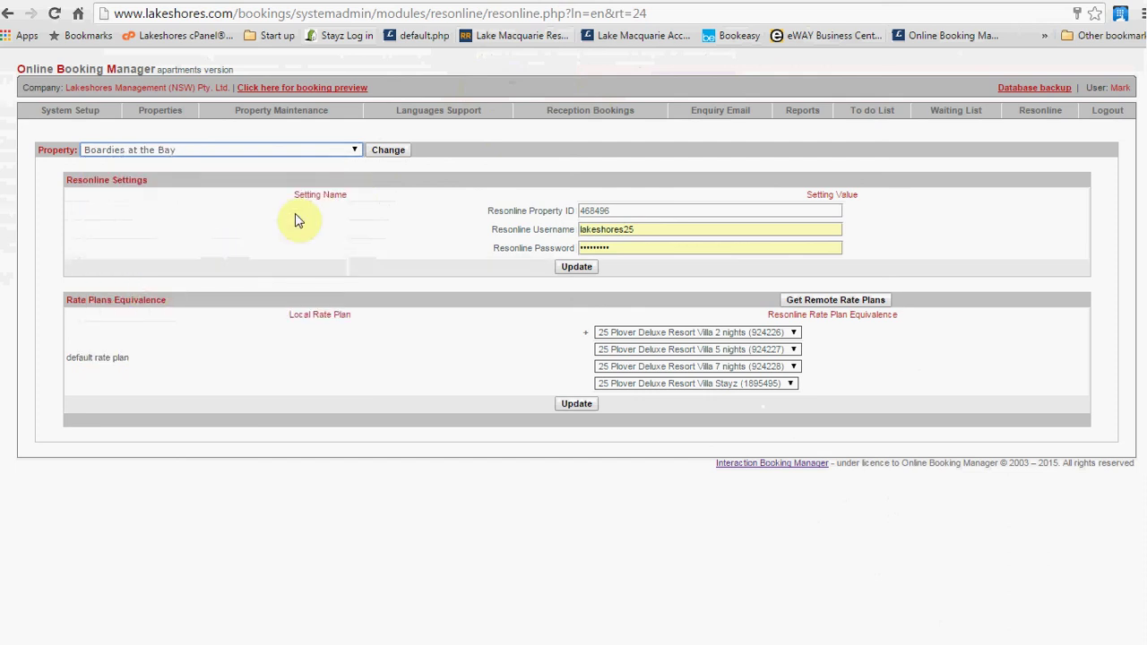
left_click(382, 151)
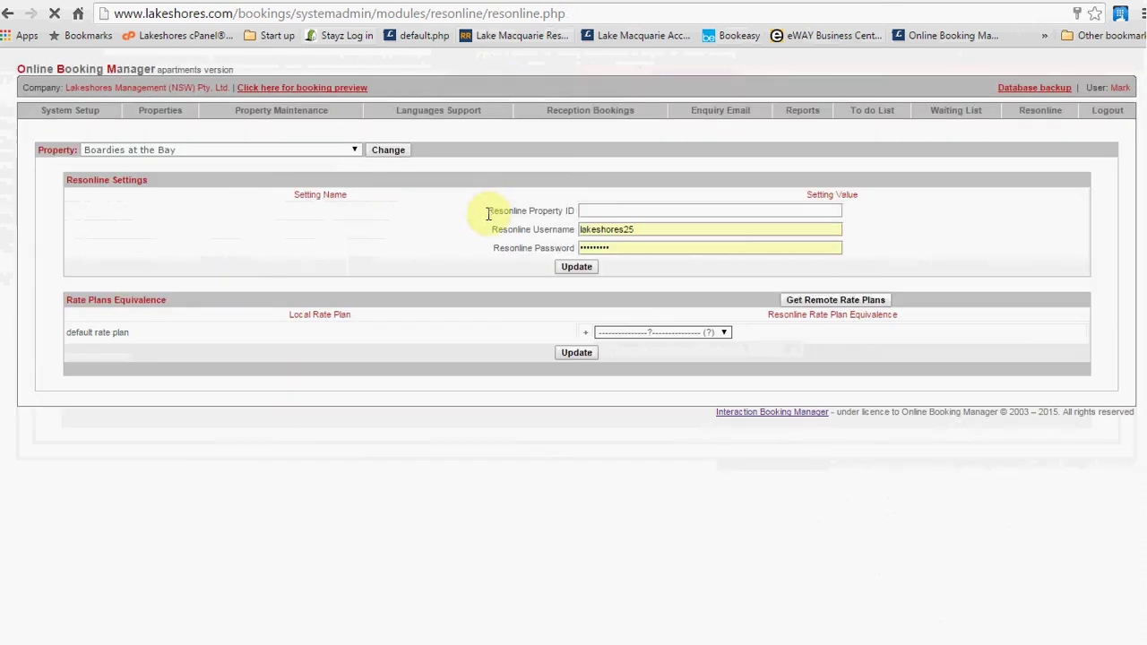